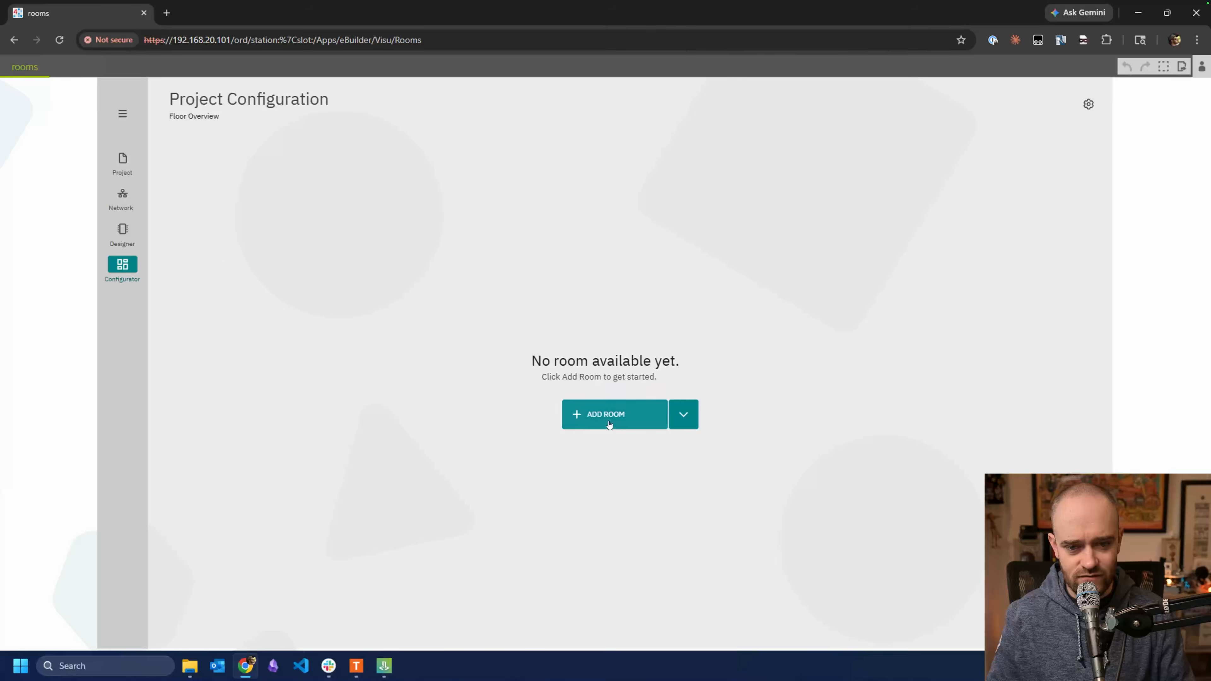
Step: Add a new room named Room 01 with heating, ventilation and cooling as its equipment
{"action": "left_click", "coordinate": [608, 423]}
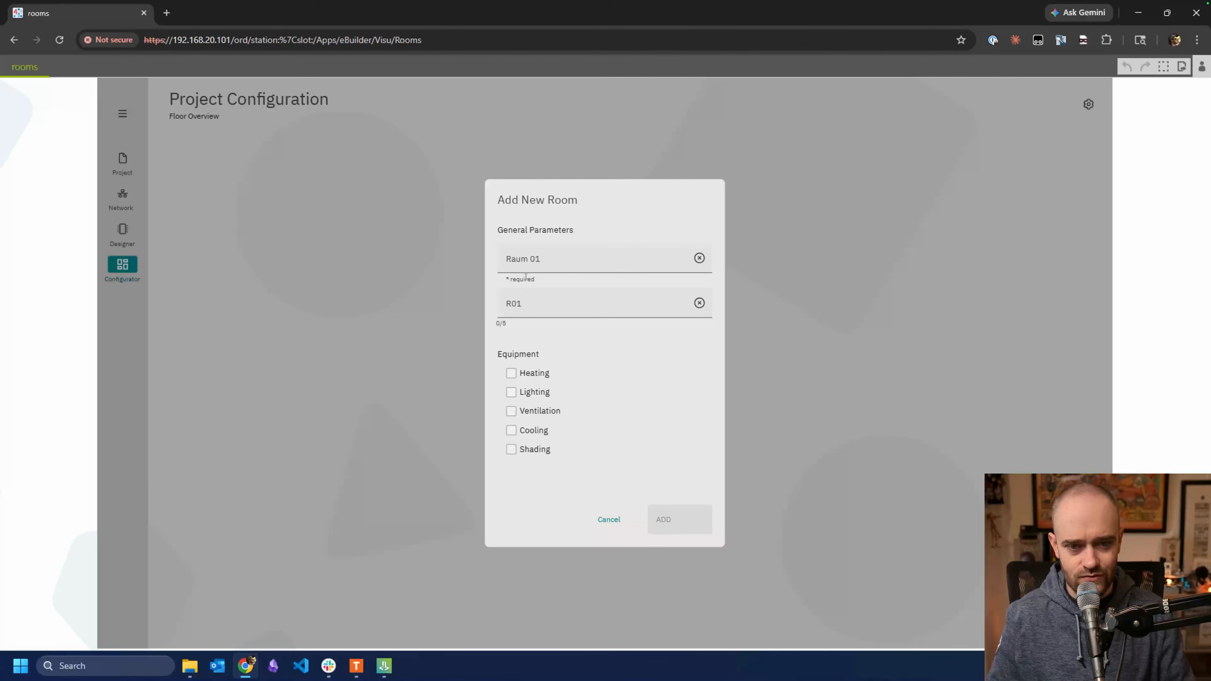
{"action": "double_click", "coordinate": [516, 258]}
{"action": "type", "text": "Room"}
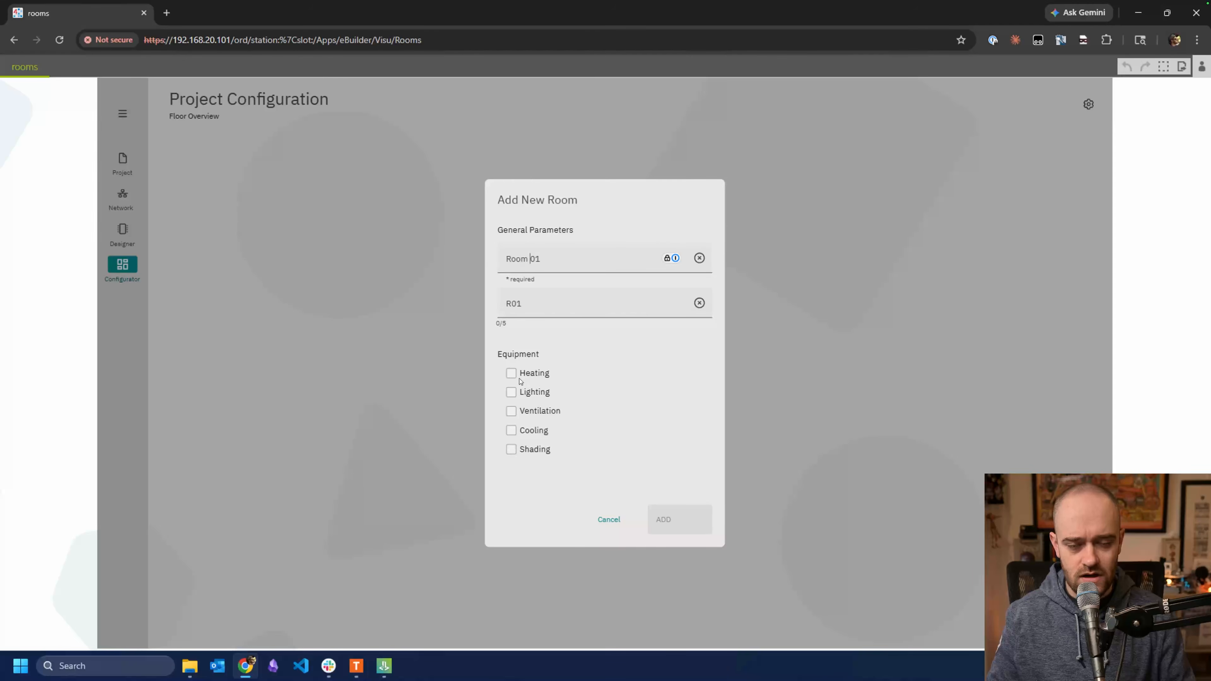
{"action": "left_click", "coordinate": [511, 373]}
{"action": "left_click", "coordinate": [510, 411]}
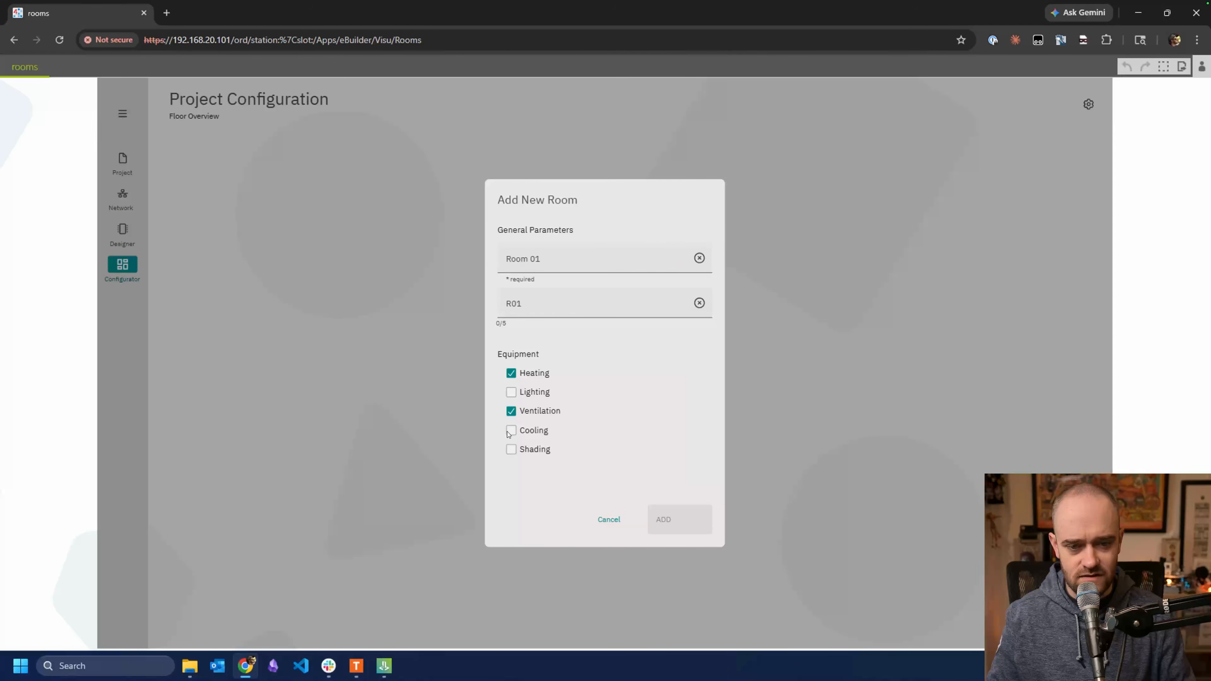
{"action": "left_click", "coordinate": [511, 430]}
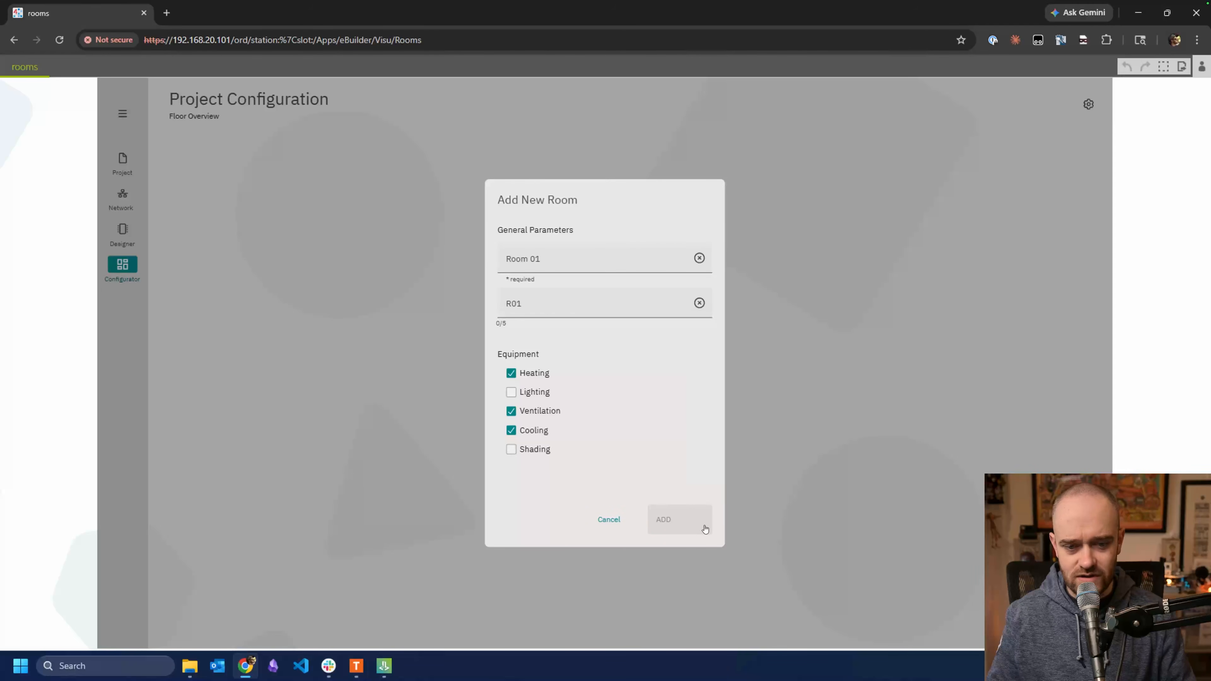
{"action": "left_click", "coordinate": [670, 522]}
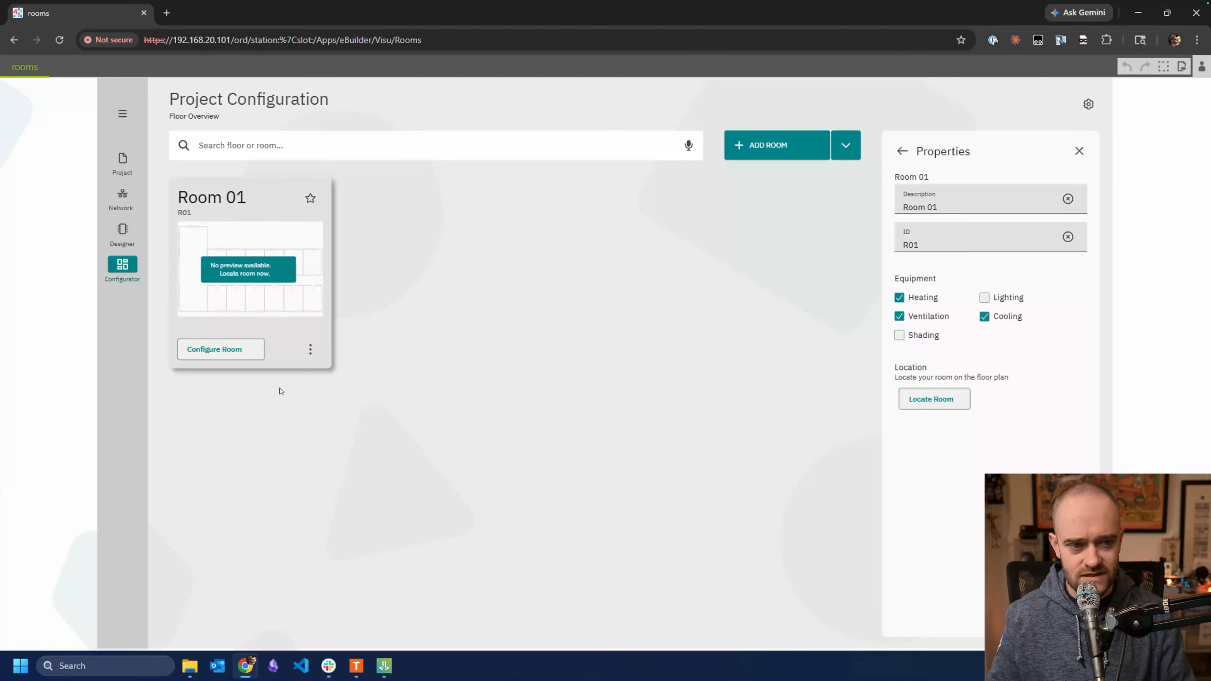
Step: Locate Room 01 on the floor plan by drawing a rectangle over the leftmost office in the lower row, and save it
{"action": "left_click", "coordinate": [246, 278]}
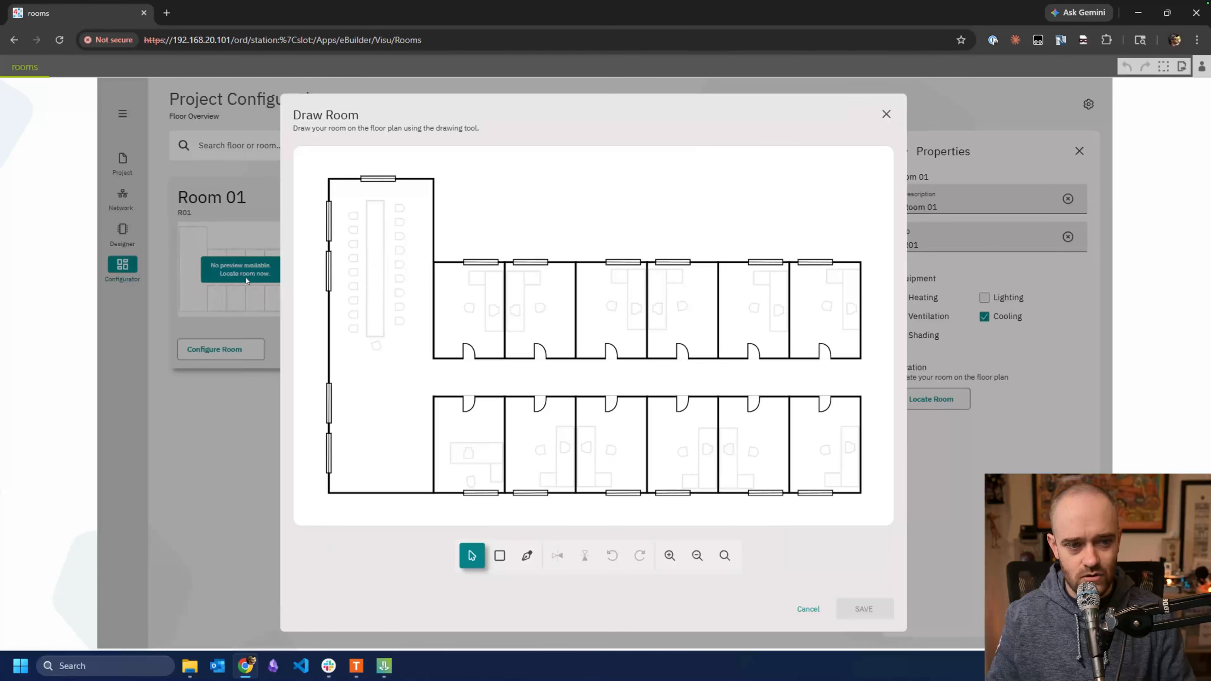
{"action": "left_click", "coordinate": [499, 555]}
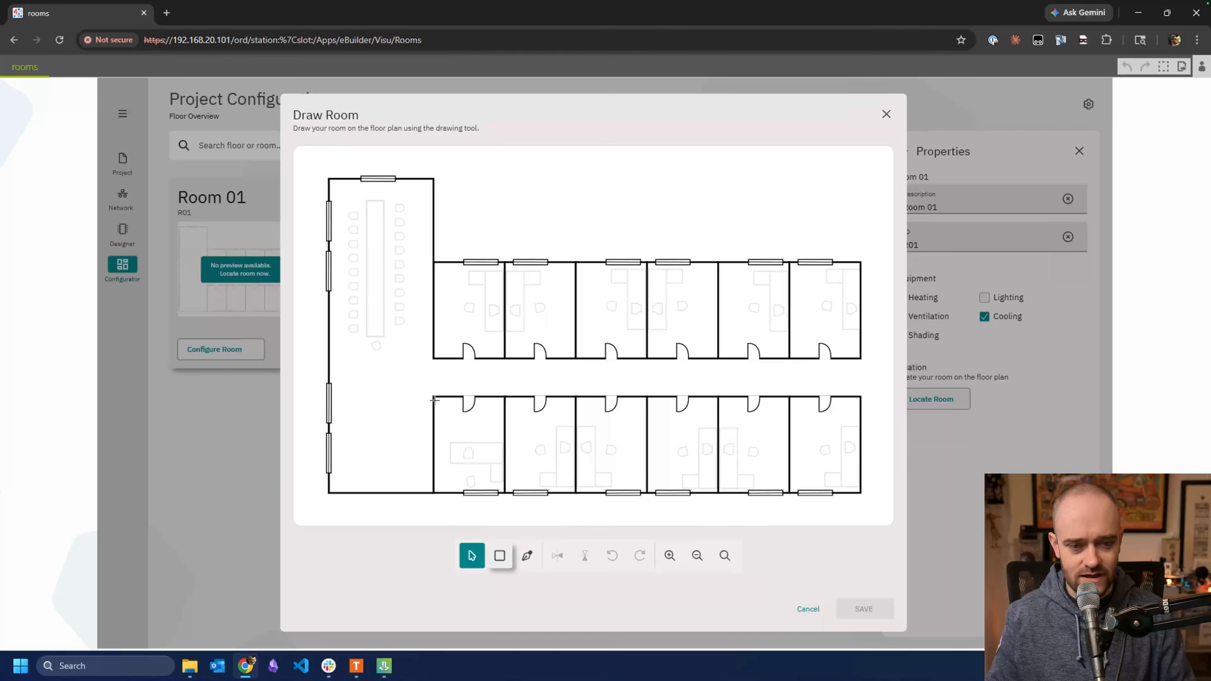
{"action": "left_click_drag", "start_coordinate": [435, 398], "coordinate": [505, 492]}
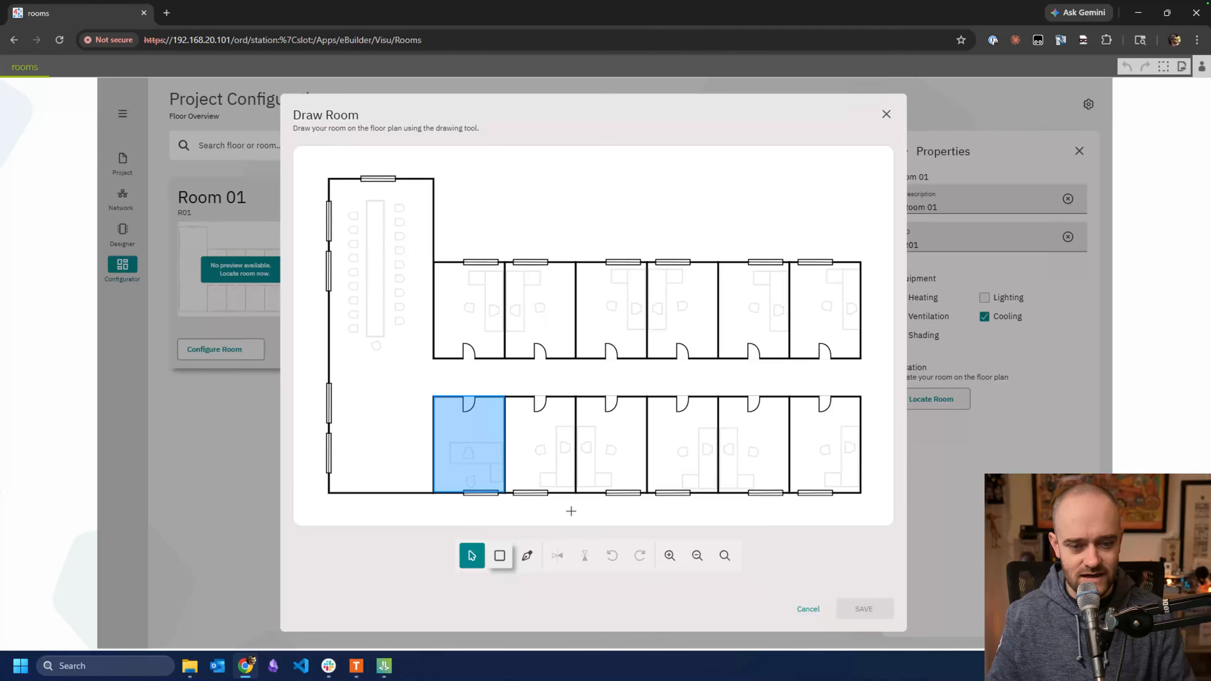
{"action": "left_click", "coordinate": [869, 612]}
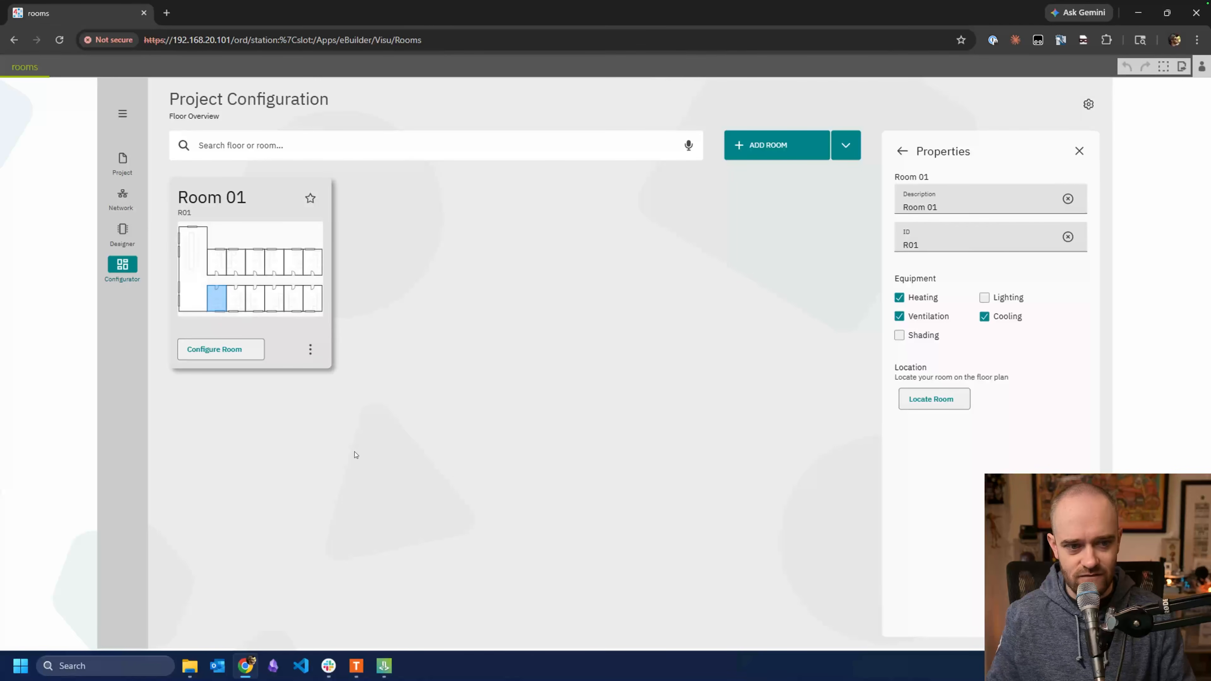
Step: Open Room 01's configuration and add a digital sensor, an analog sensor, a digital actuator and an analog actuator
{"action": "double_click", "coordinate": [224, 212]}
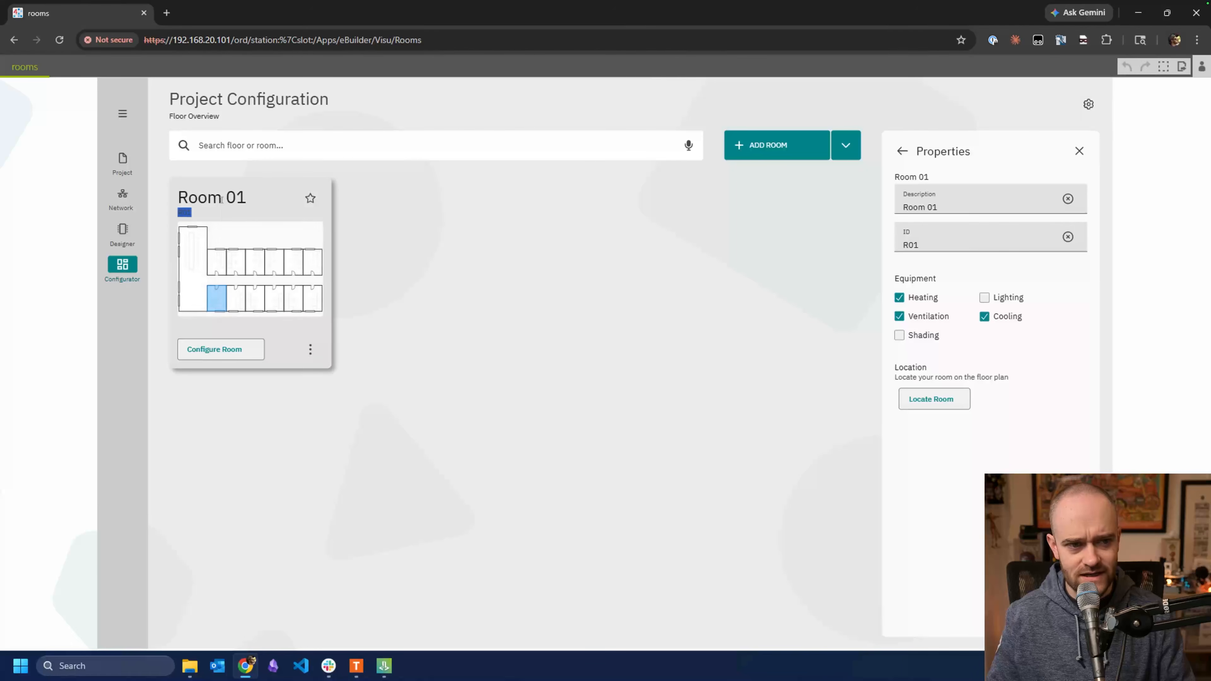
{"action": "left_click", "coordinate": [234, 352]}
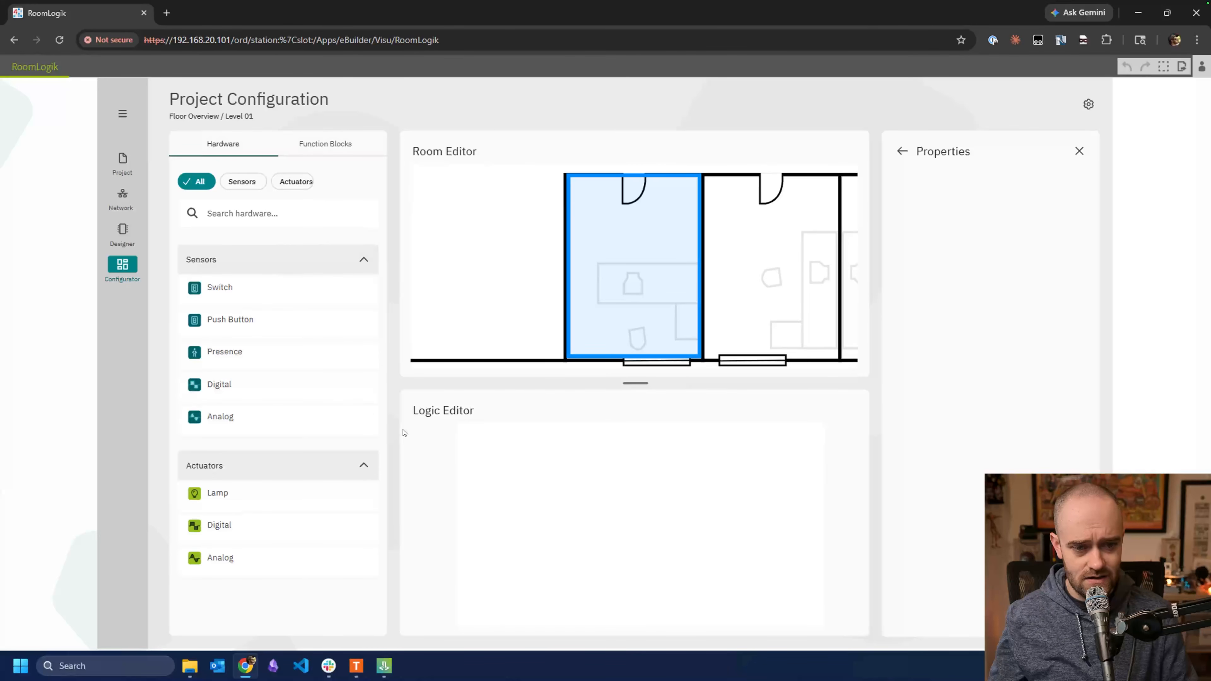
{"action": "left_click", "coordinate": [227, 388]}
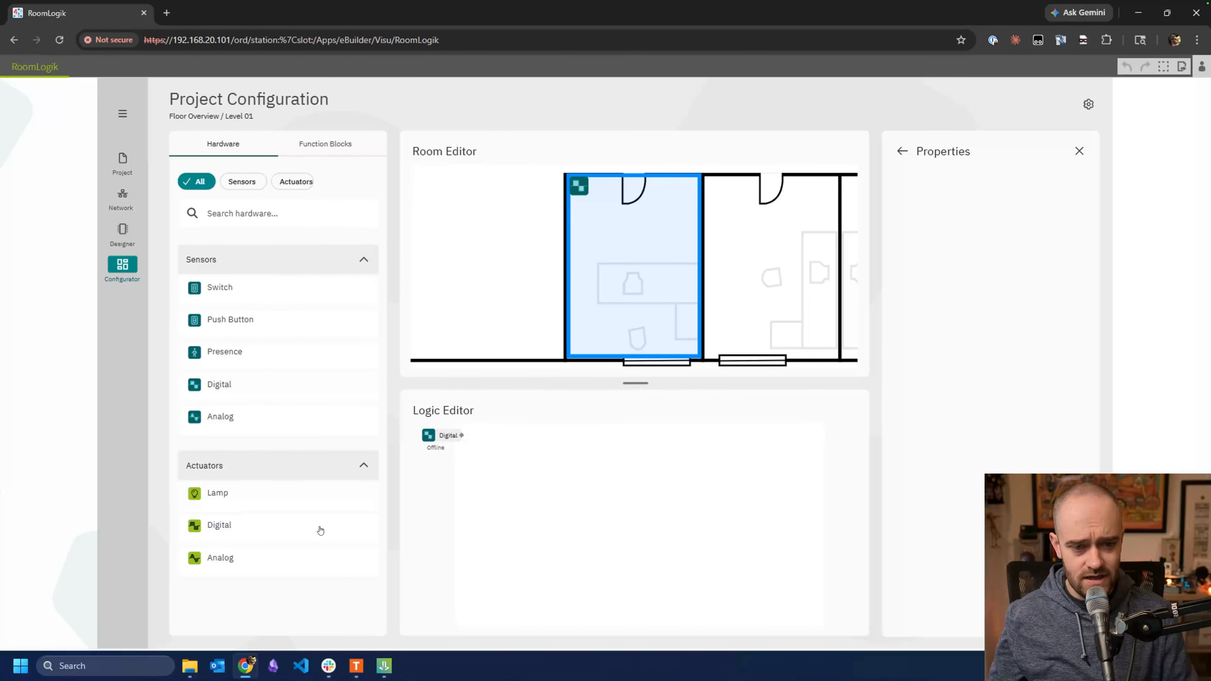
{"action": "left_click", "coordinate": [196, 526]}
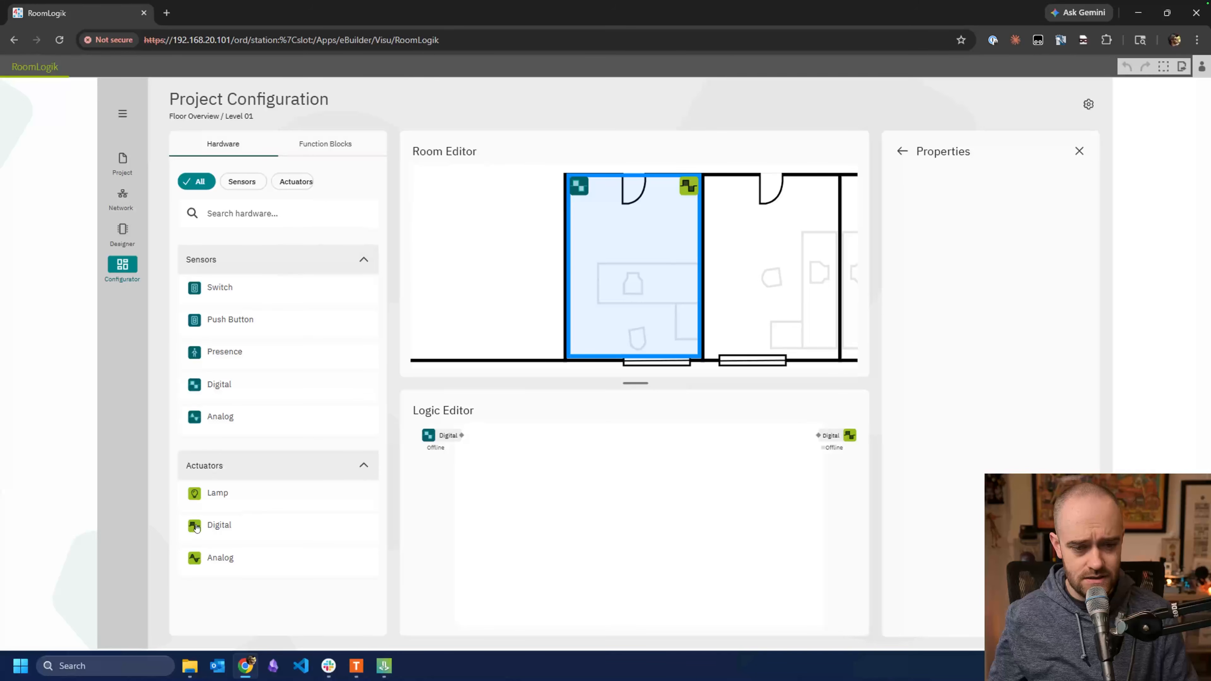
{"action": "left_click", "coordinate": [220, 562]}
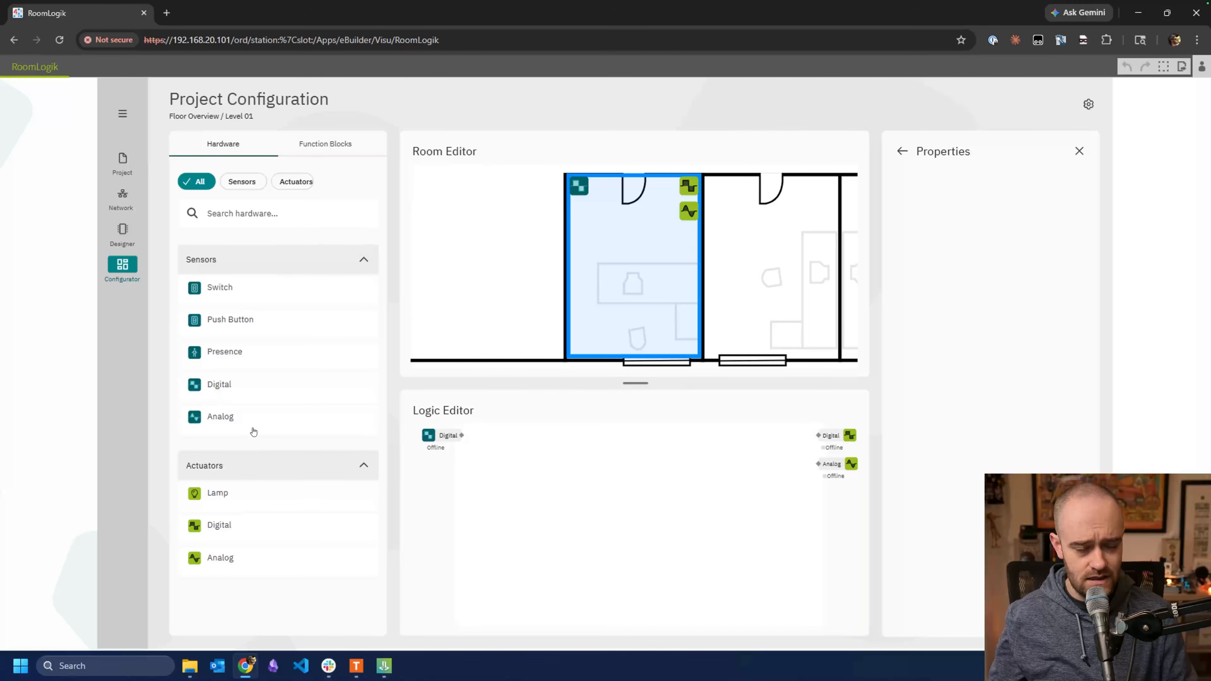
{"action": "left_click", "coordinate": [235, 420]}
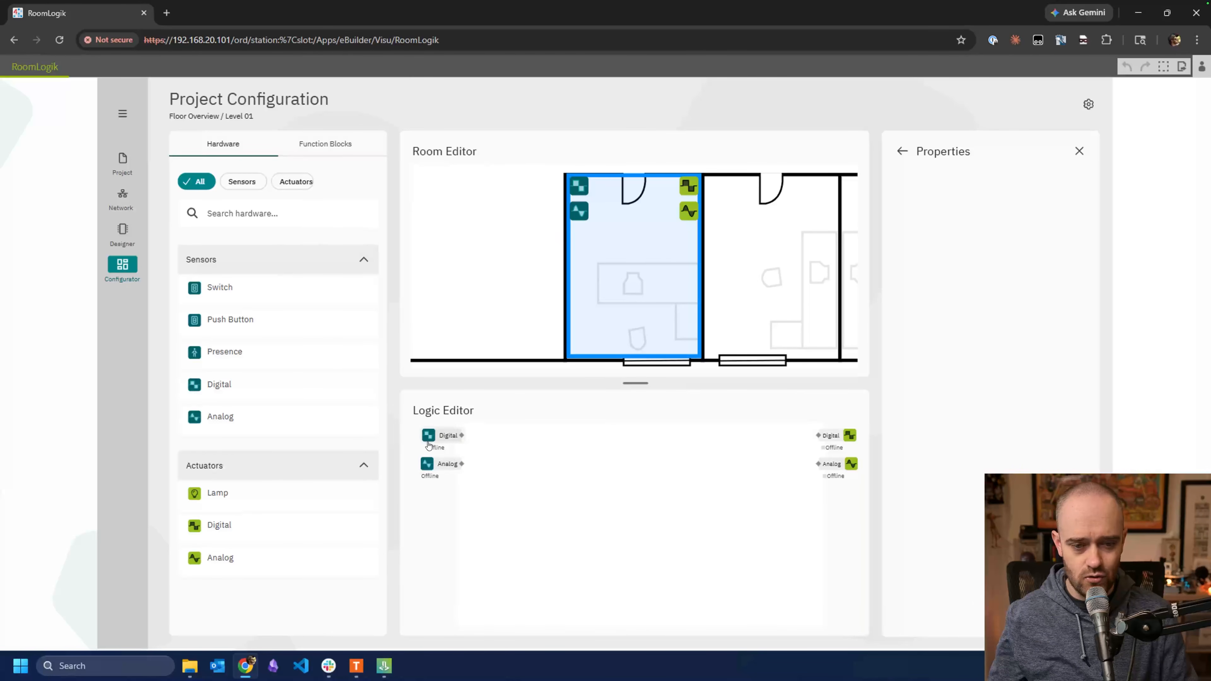
Step: Assign the digital sensor to channel Di5 of localDevice
{"action": "left_click", "coordinate": [448, 443]}
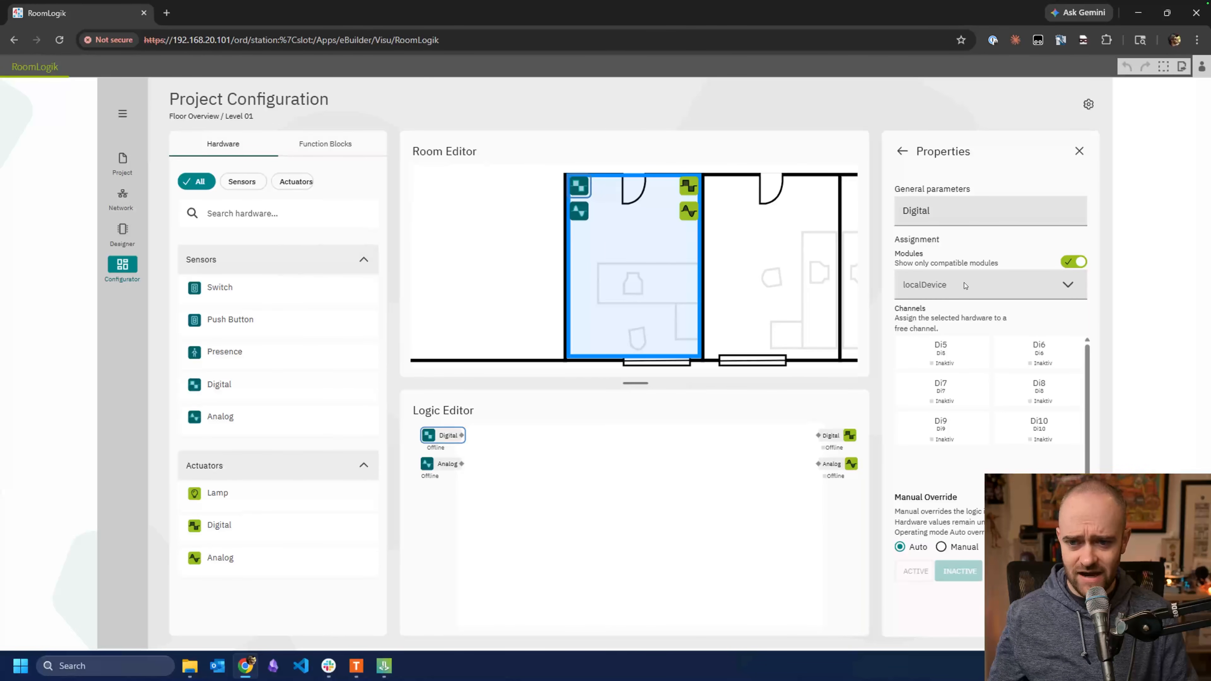
{"action": "left_click", "coordinate": [1064, 286]}
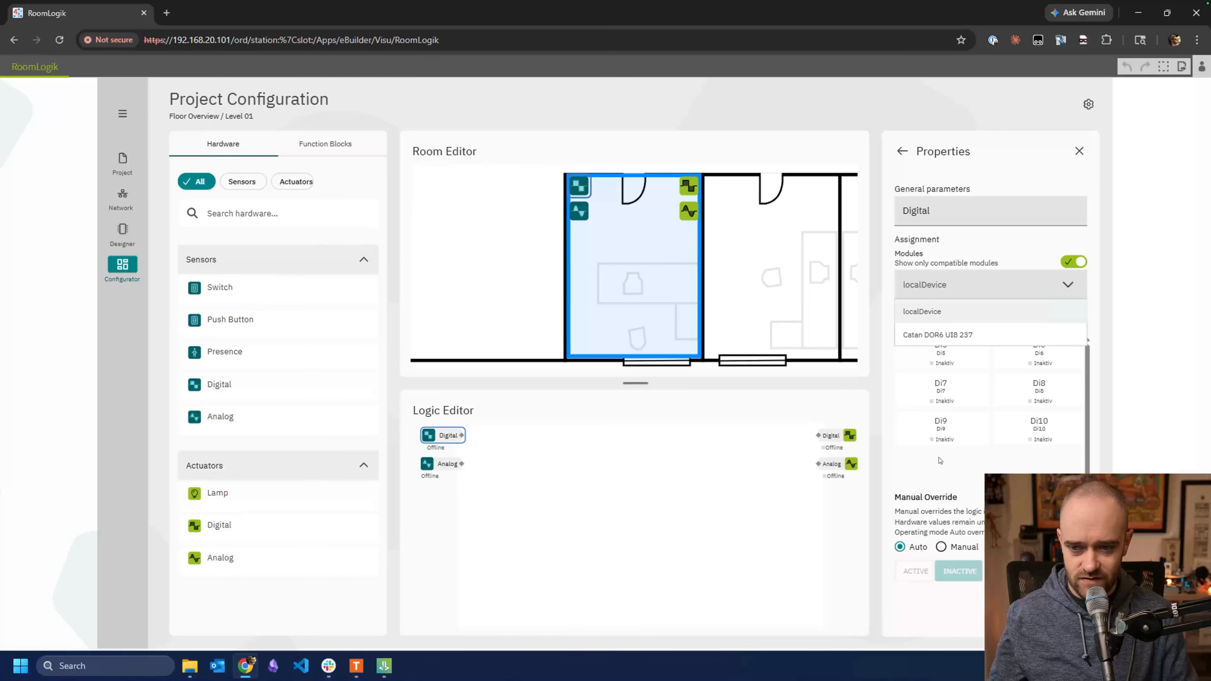
{"action": "left_click", "coordinate": [1067, 284]}
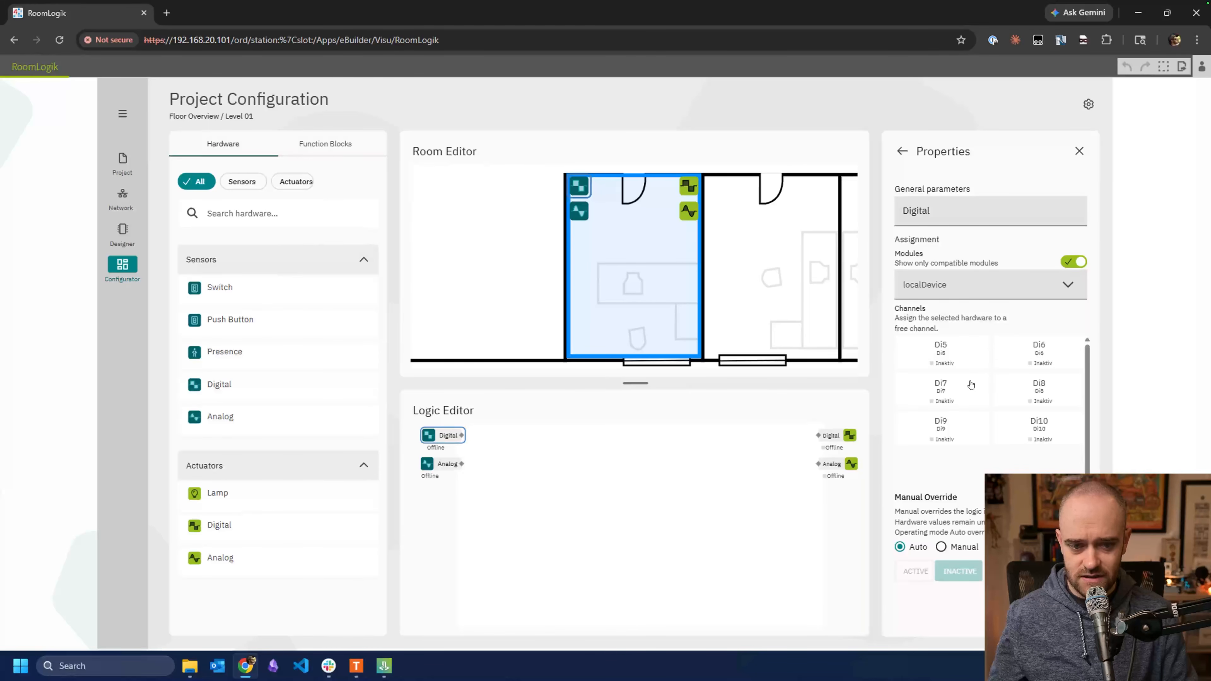
{"action": "left_click", "coordinate": [940, 357]}
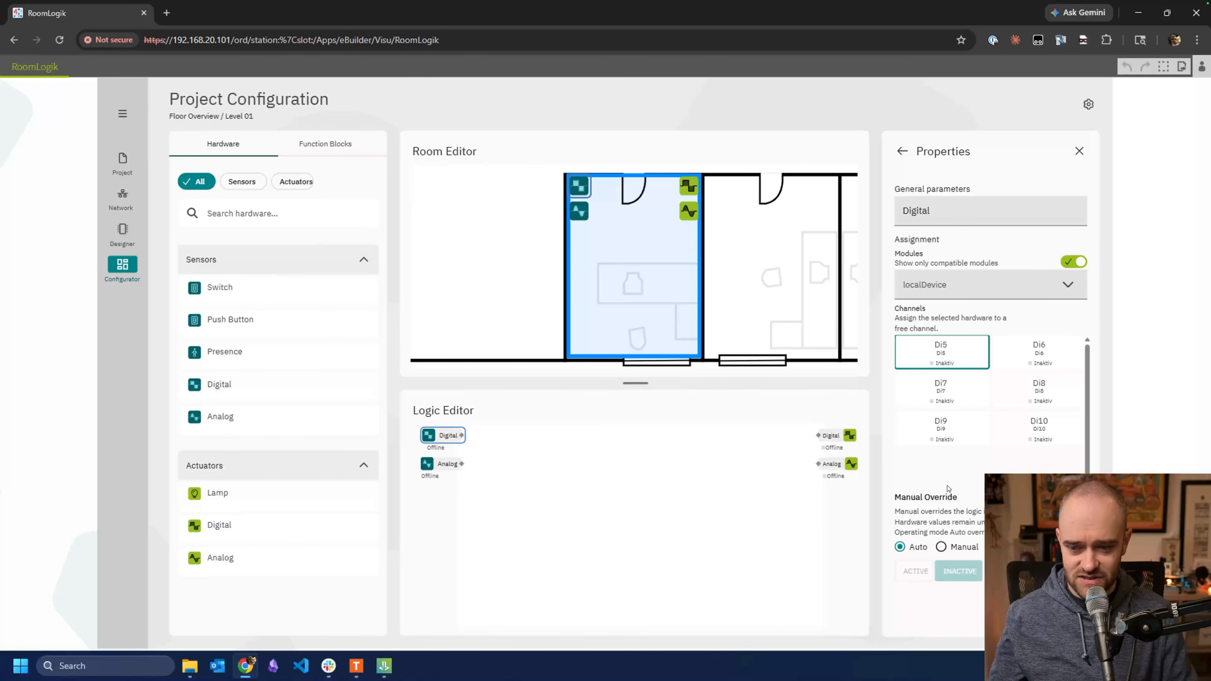
{"action": "left_click", "coordinate": [941, 352]}
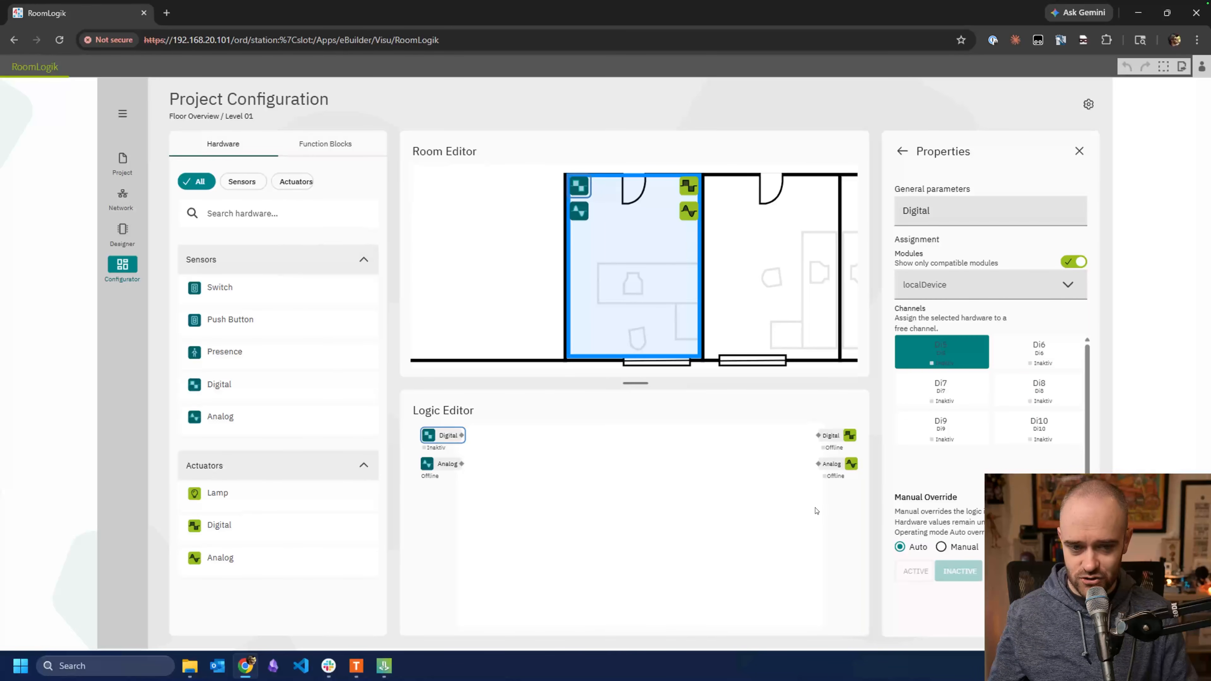
Step: Switch the digital sensor's override to Manual, test it as active and set it back to inactive
{"action": "left_click", "coordinate": [941, 547]}
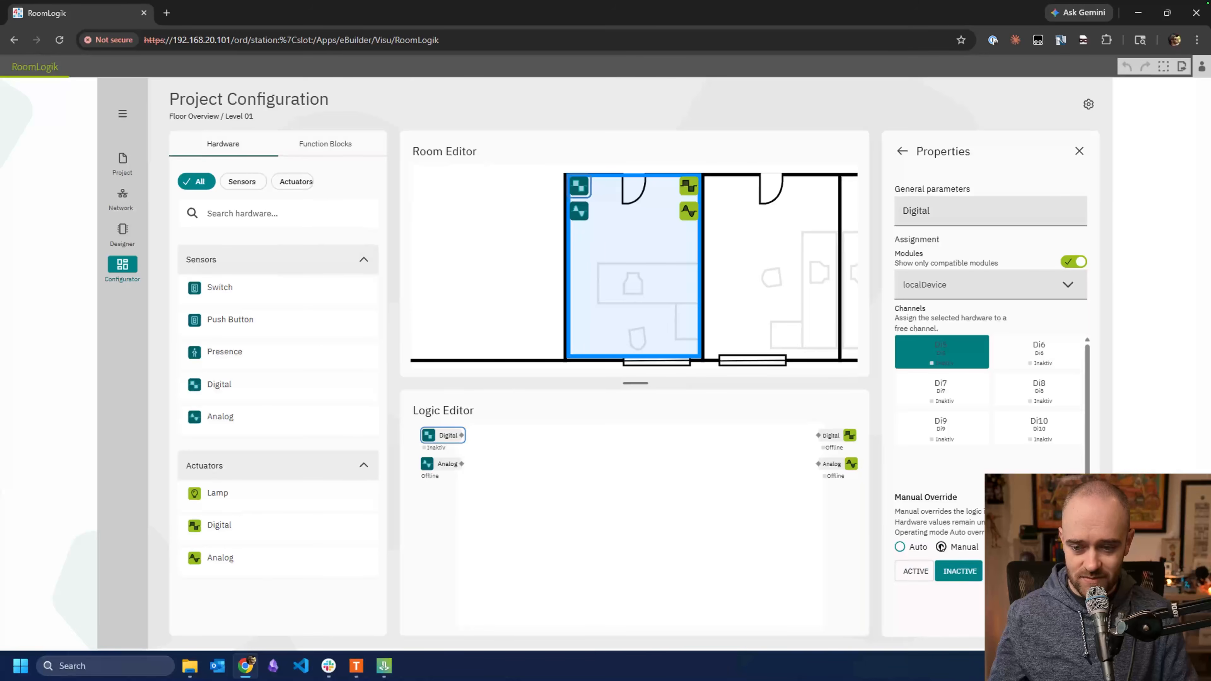
{"action": "left_click", "coordinate": [914, 572]}
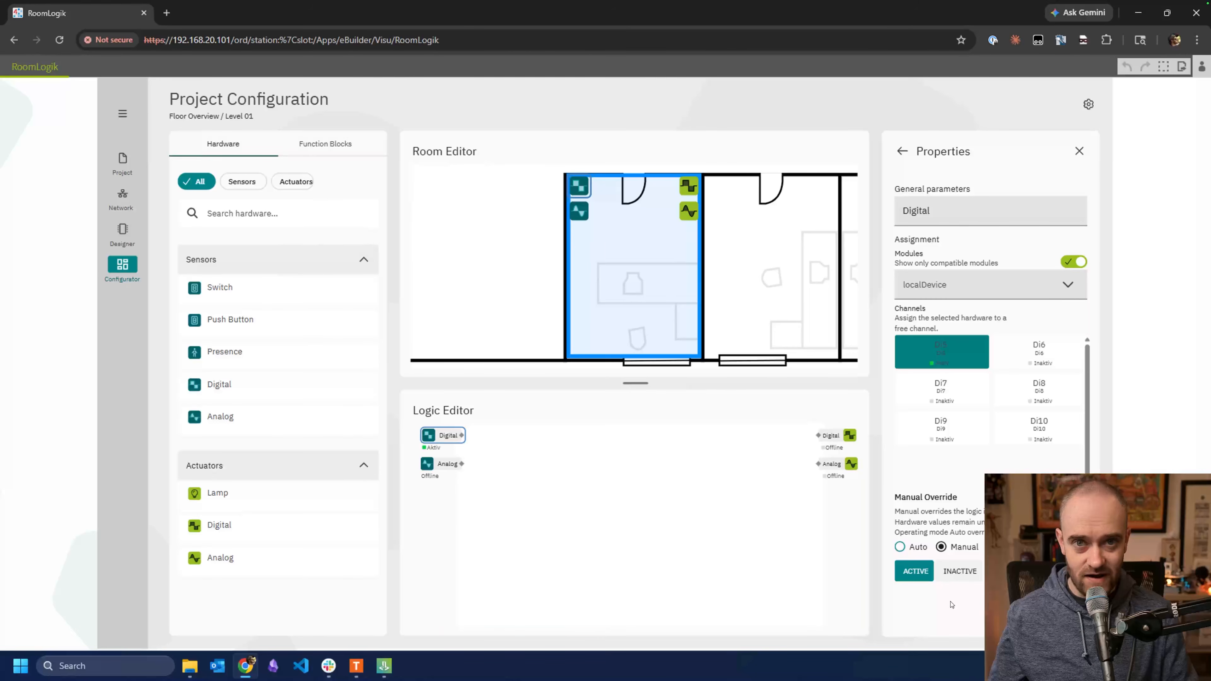
{"action": "left_click", "coordinate": [950, 575]}
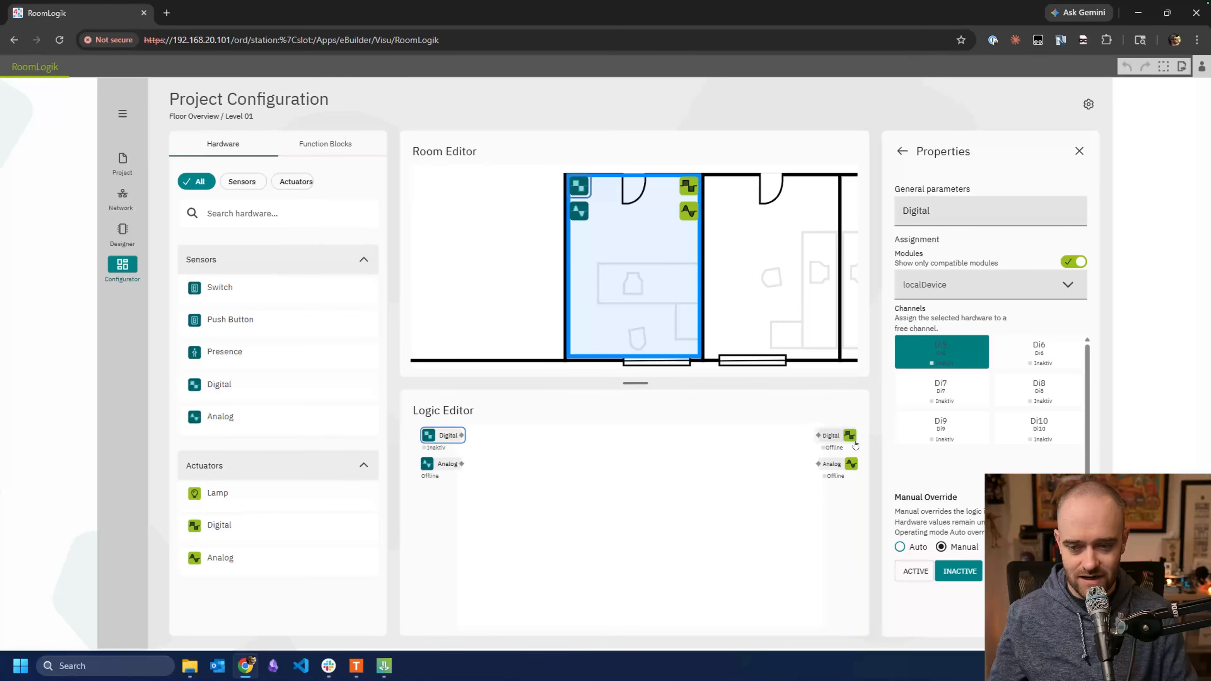
Step: Assign the digital actuator to channel Do11 of localDevice and the analog sensor to channel Ai1 of the Catan DOR6 UI8 237 module
{"action": "left_click", "coordinate": [825, 438]}
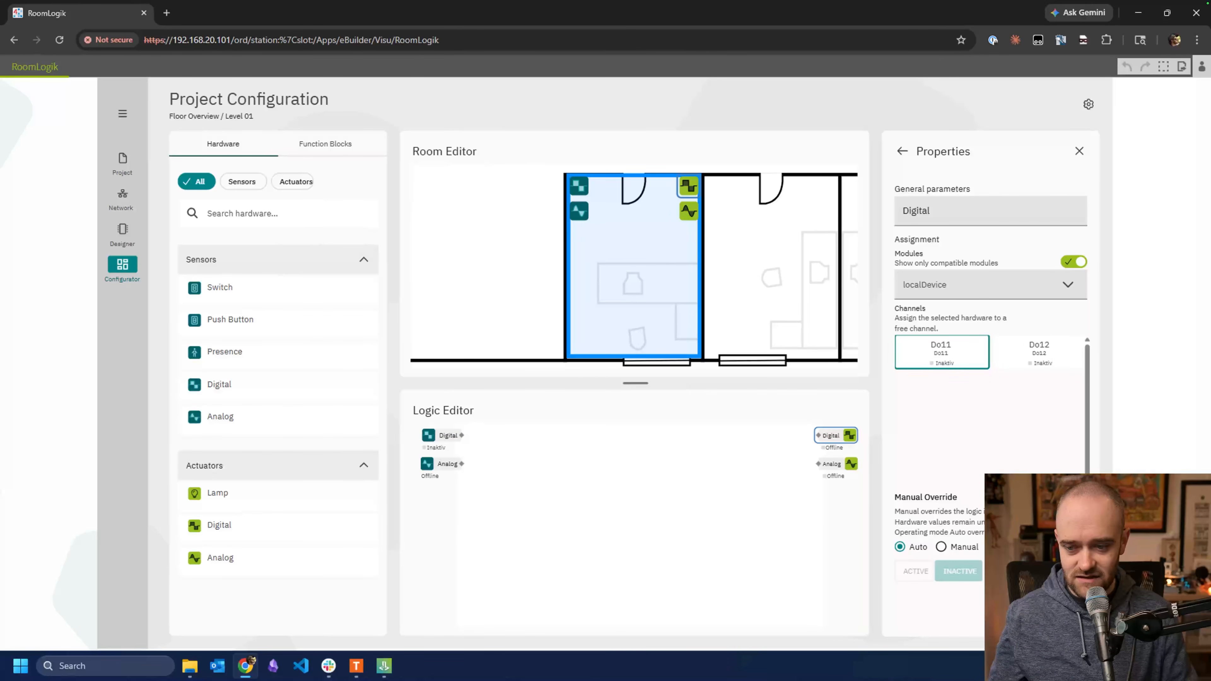
{"action": "left_click", "coordinate": [442, 464]}
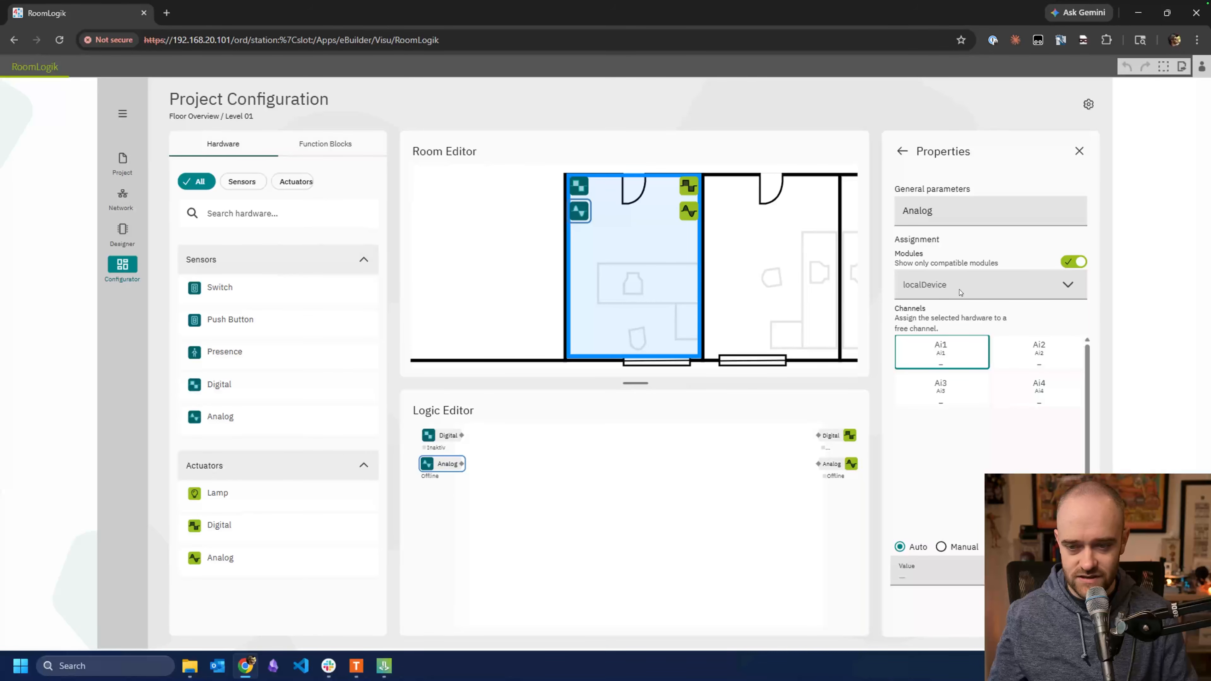
{"action": "left_click", "coordinate": [1067, 288]}
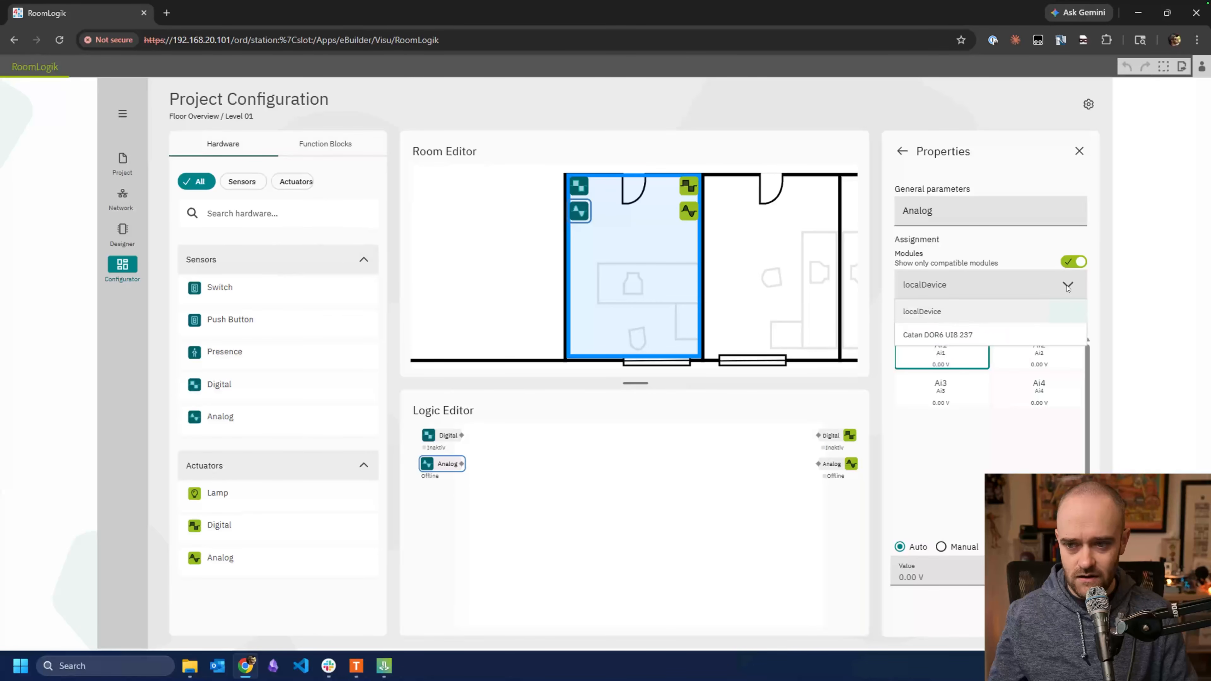
{"action": "left_click", "coordinate": [981, 334]}
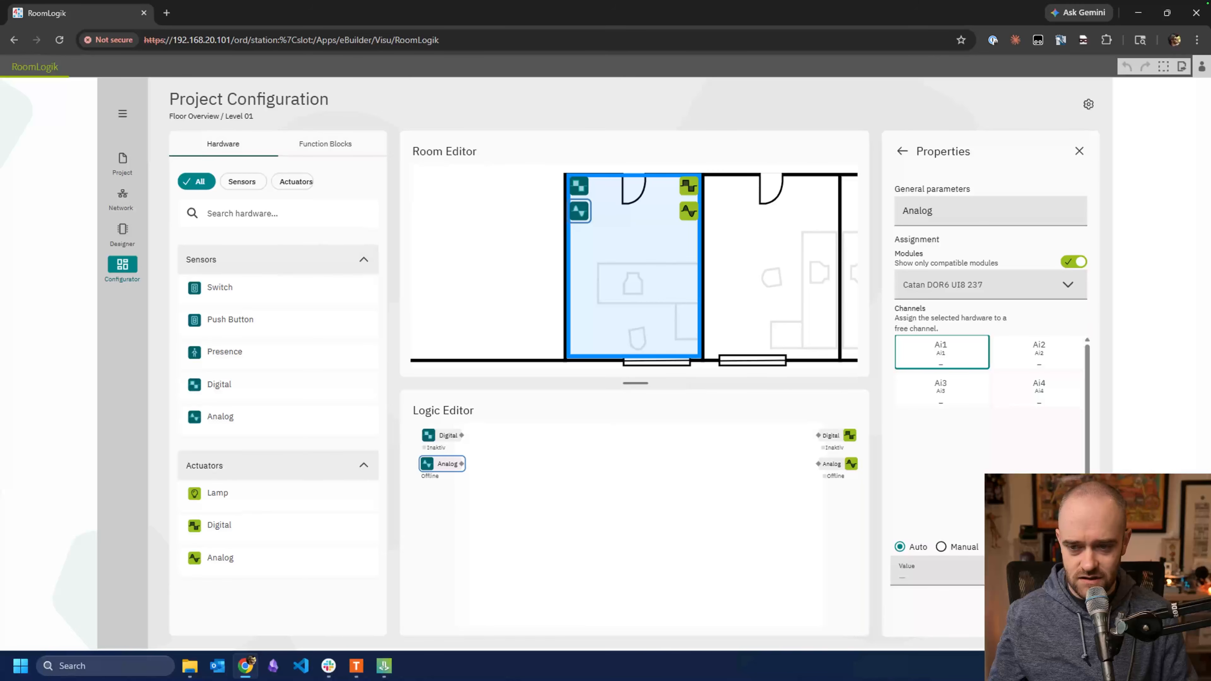
{"action": "left_click", "coordinate": [942, 352]}
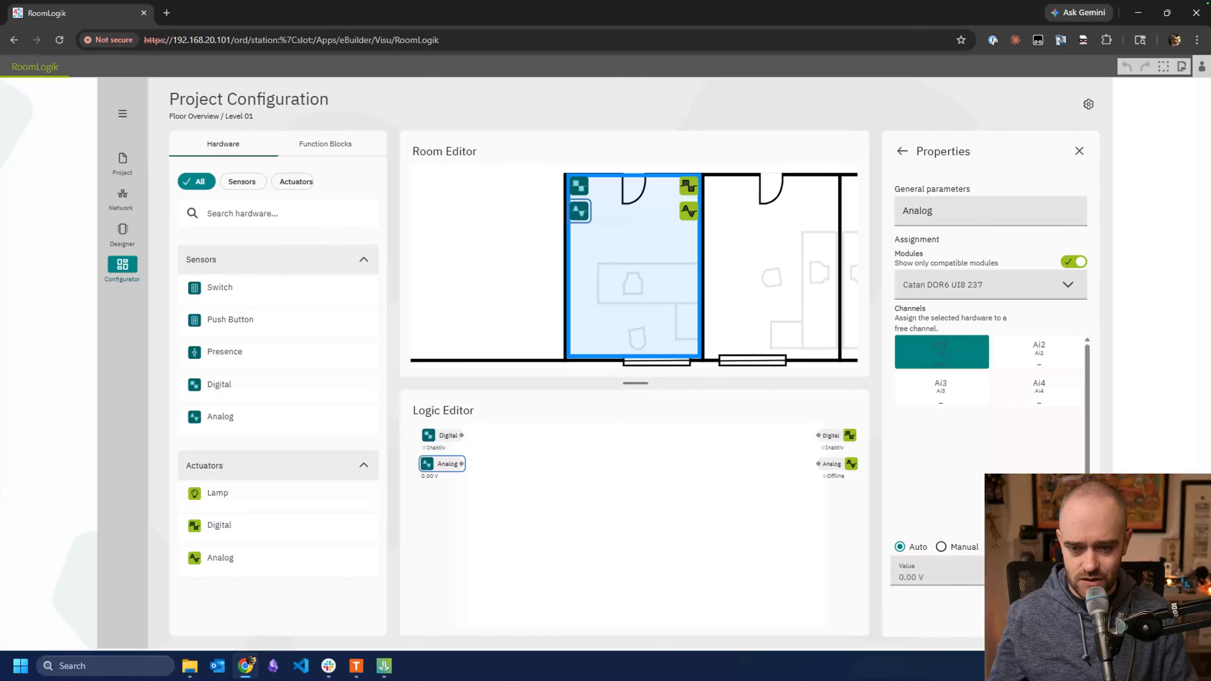
Step: Assign the analog actuator to channel Ao14 of localDevice
{"action": "left_click", "coordinate": [831, 464]}
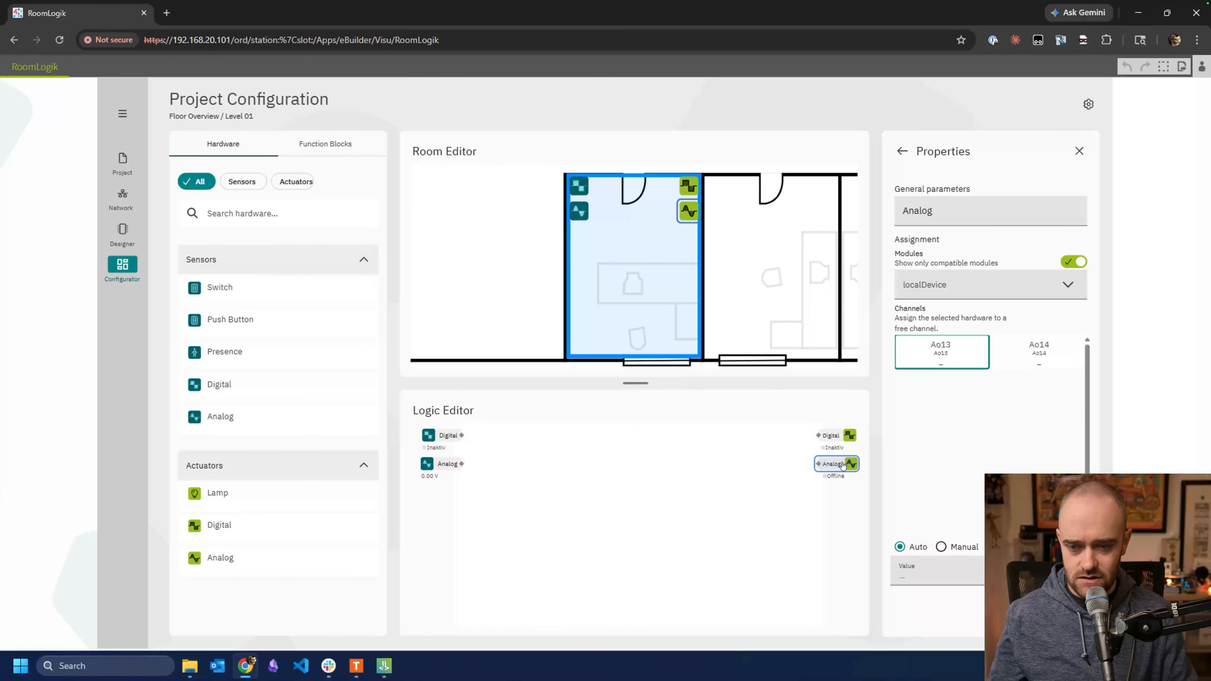
{"action": "left_click", "coordinate": [1017, 293]}
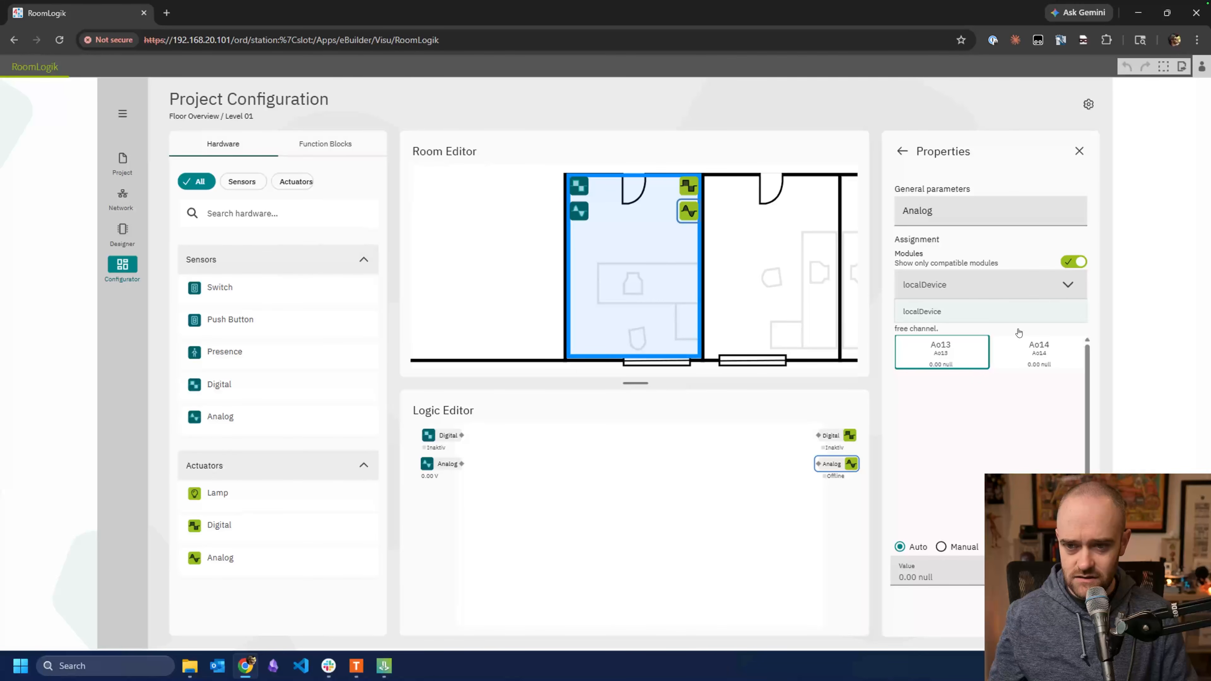
{"action": "left_click", "coordinate": [1035, 361]}
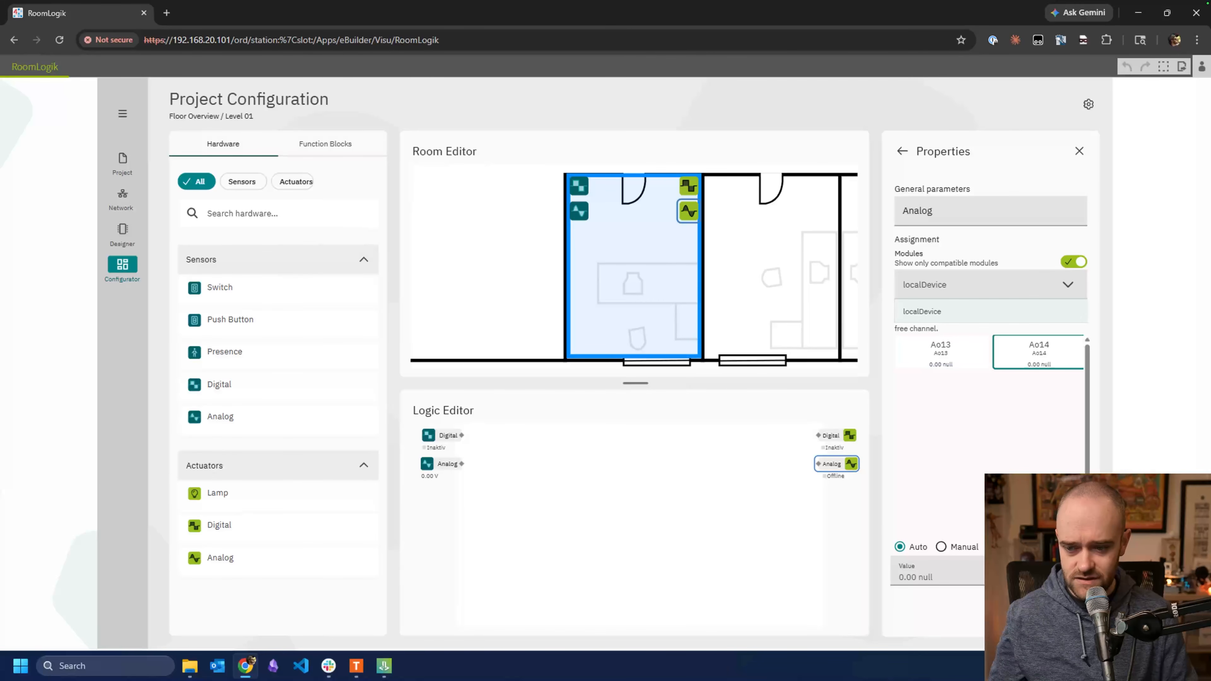
{"action": "left_click", "coordinate": [790, 492]}
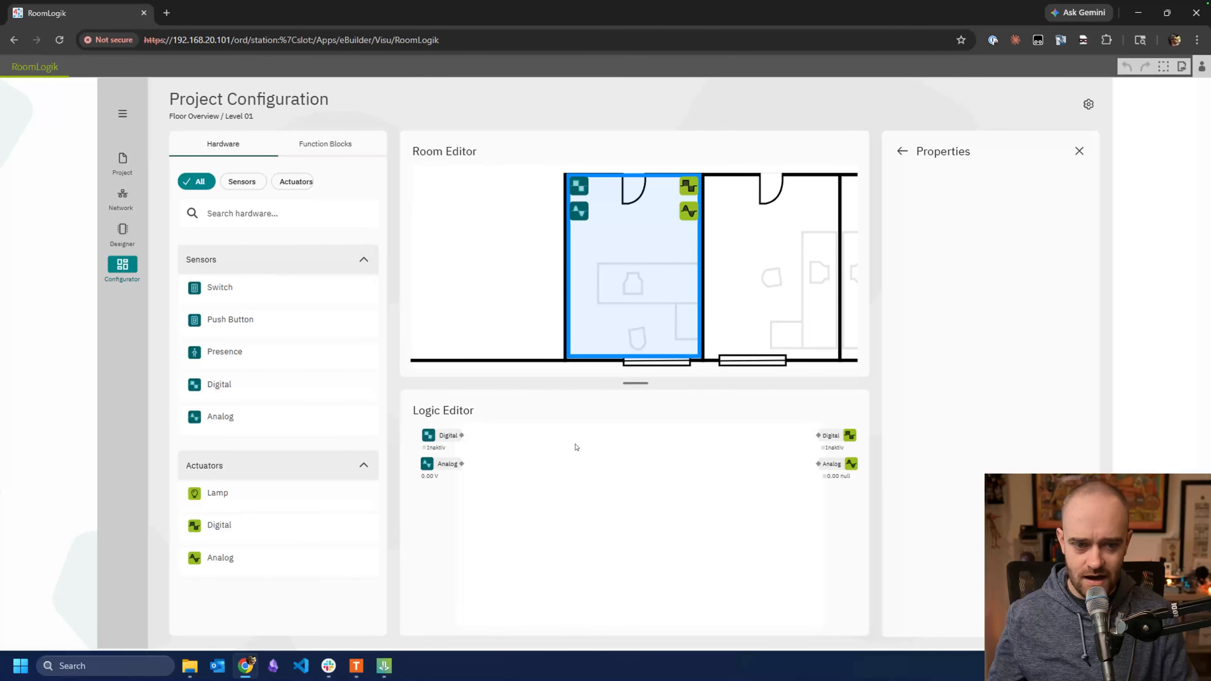
Step: Look through the function blocks offered in the Logik and Loops categories
{"action": "left_click", "coordinate": [326, 145]}
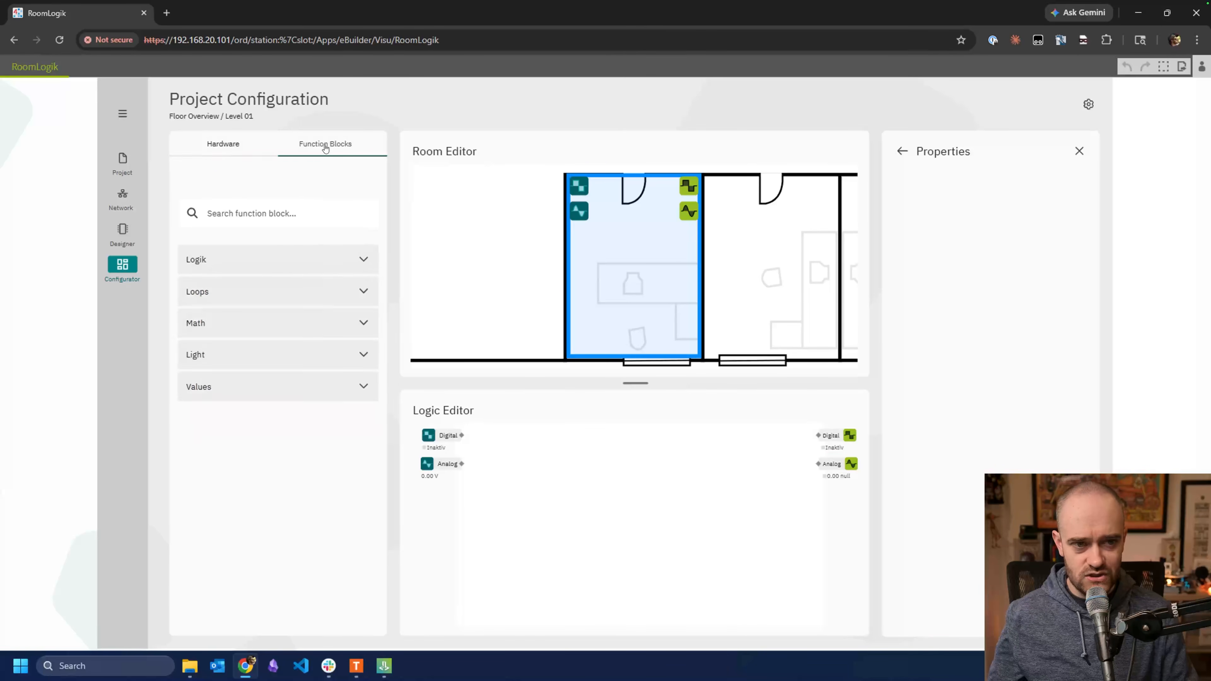
{"action": "left_click", "coordinate": [364, 259]}
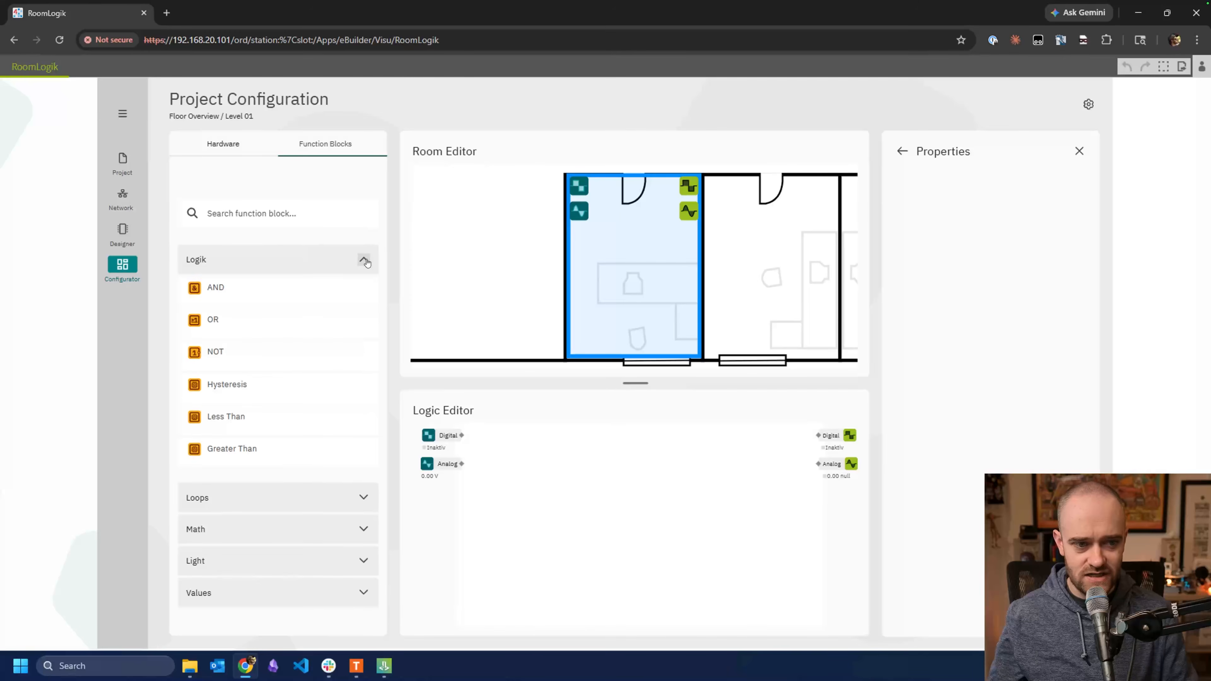
{"action": "left_click", "coordinate": [362, 498]}
{"action": "scroll", "coordinate": [355, 492], "scroll_direction": "down", "scroll_amount": 1}
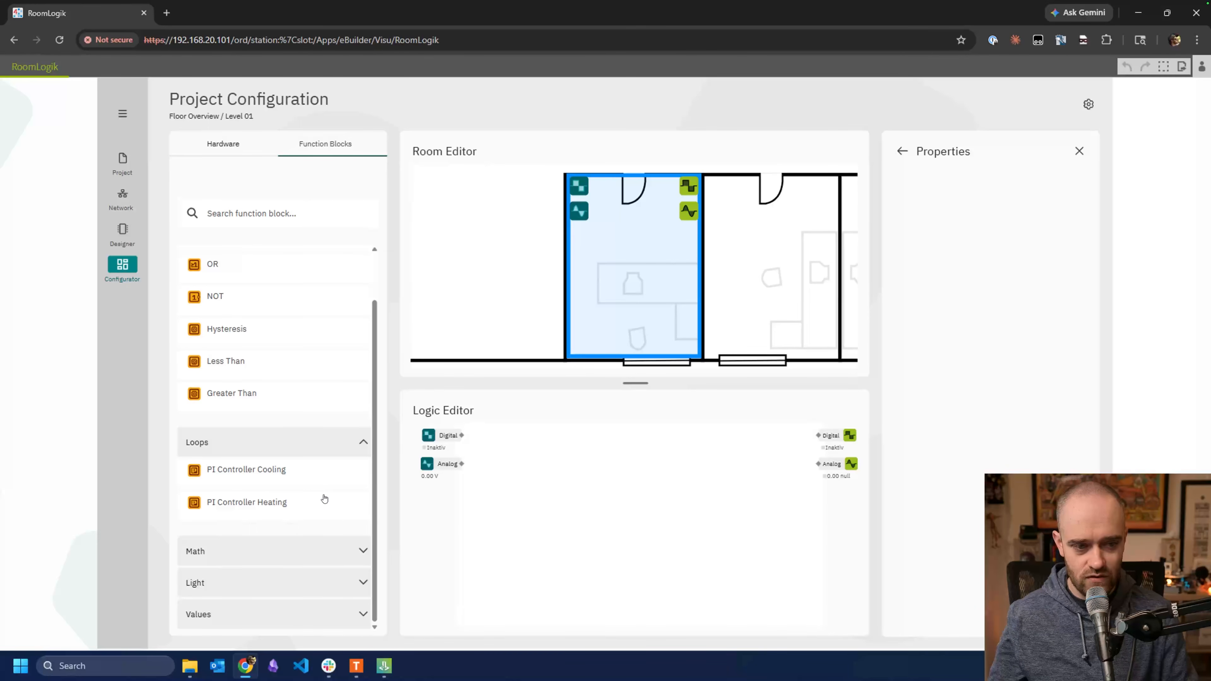
{"action": "scroll", "coordinate": [321, 499], "scroll_direction": "up", "scroll_amount": 1}
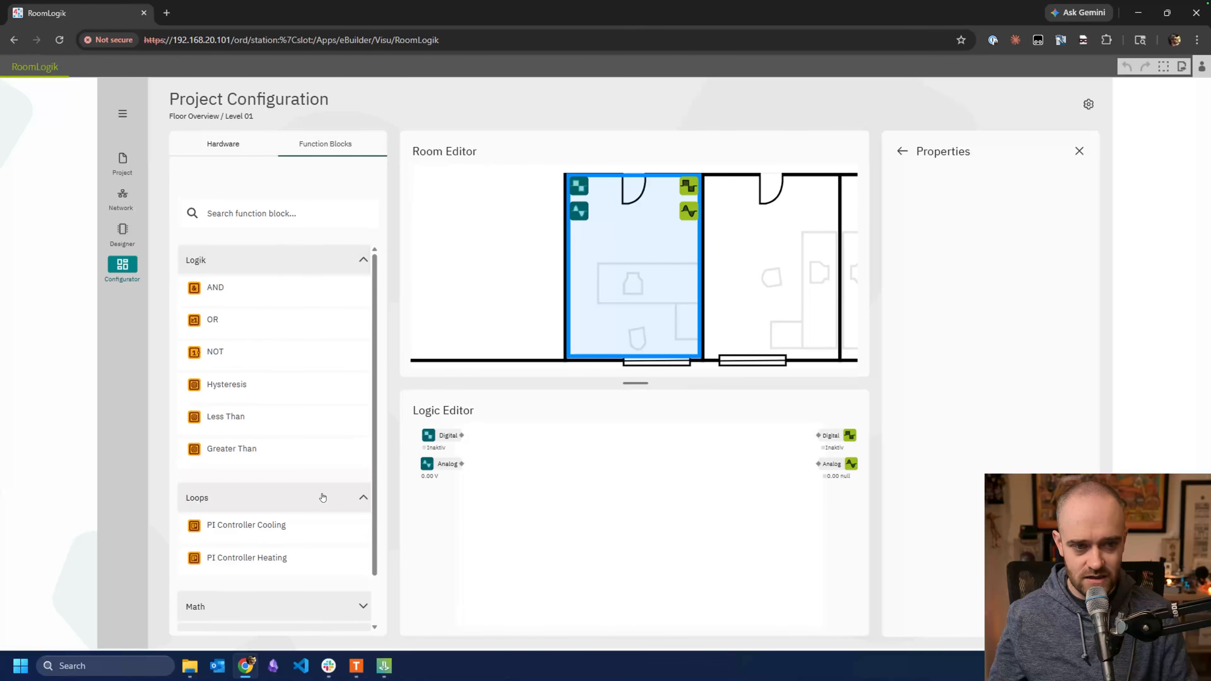
{"action": "left_click", "coordinate": [199, 294]}
{"action": "left_click", "coordinate": [508, 438]}
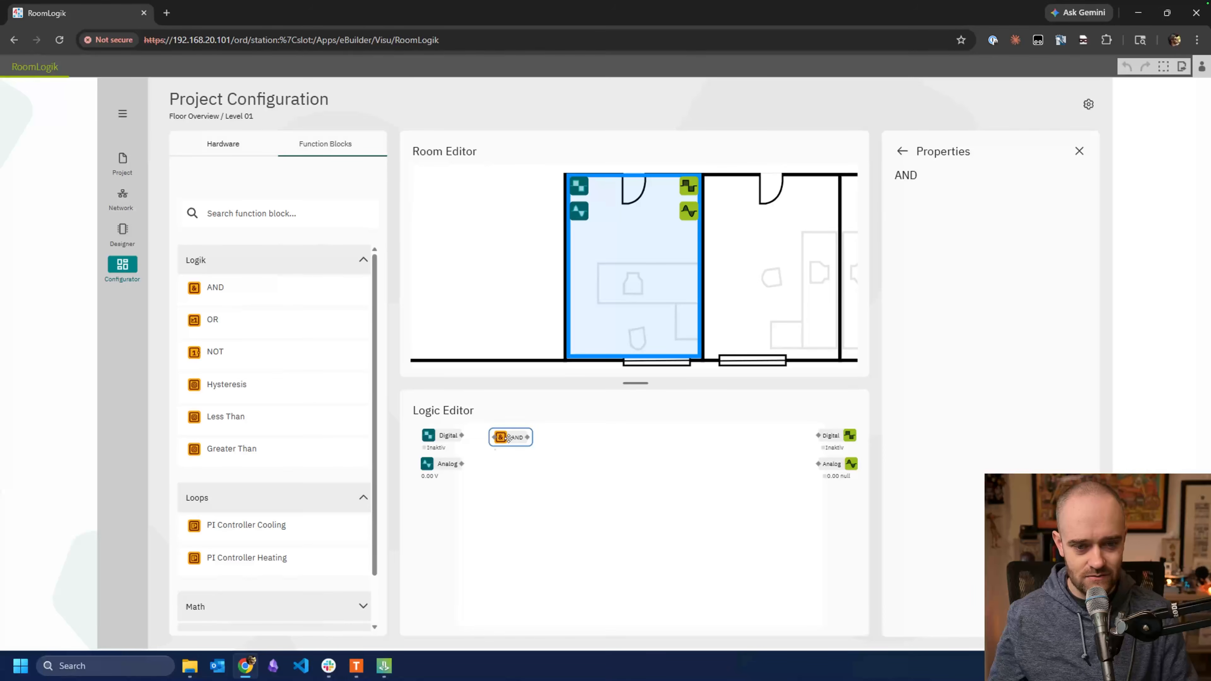
{"action": "key", "text": "Delete"}
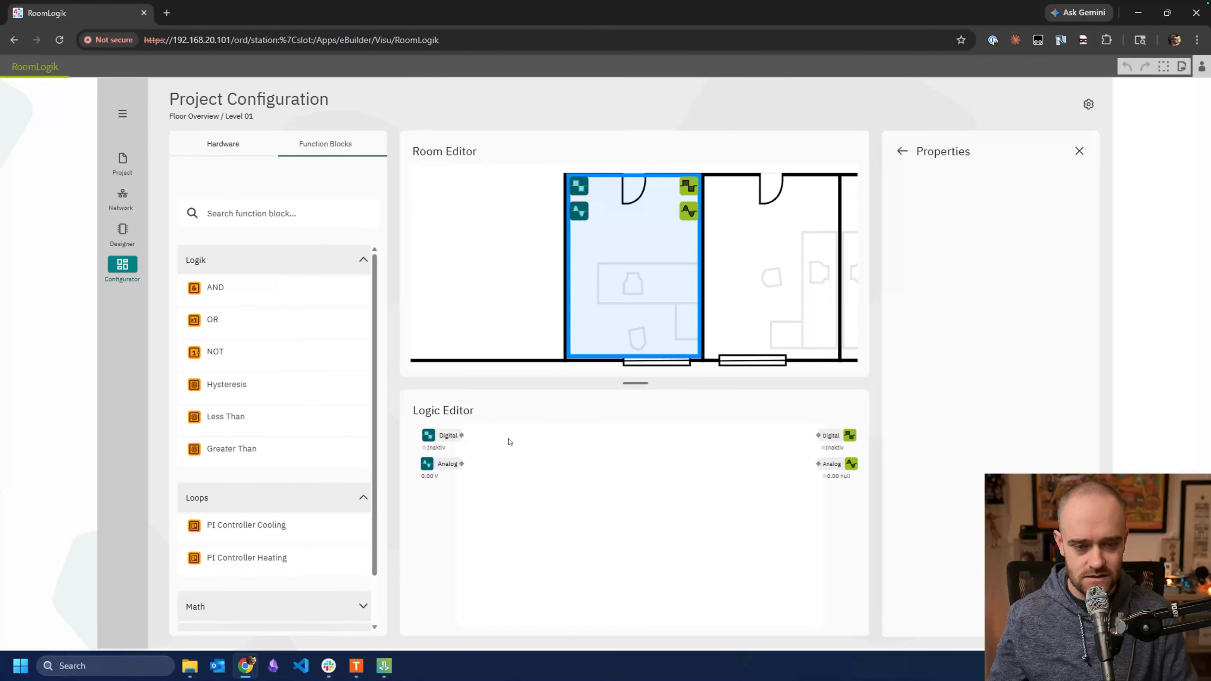
Step: Add a NOT block to the room's logic and wire it between the digital sensor and the digital actuator
{"action": "left_click", "coordinate": [210, 363]}
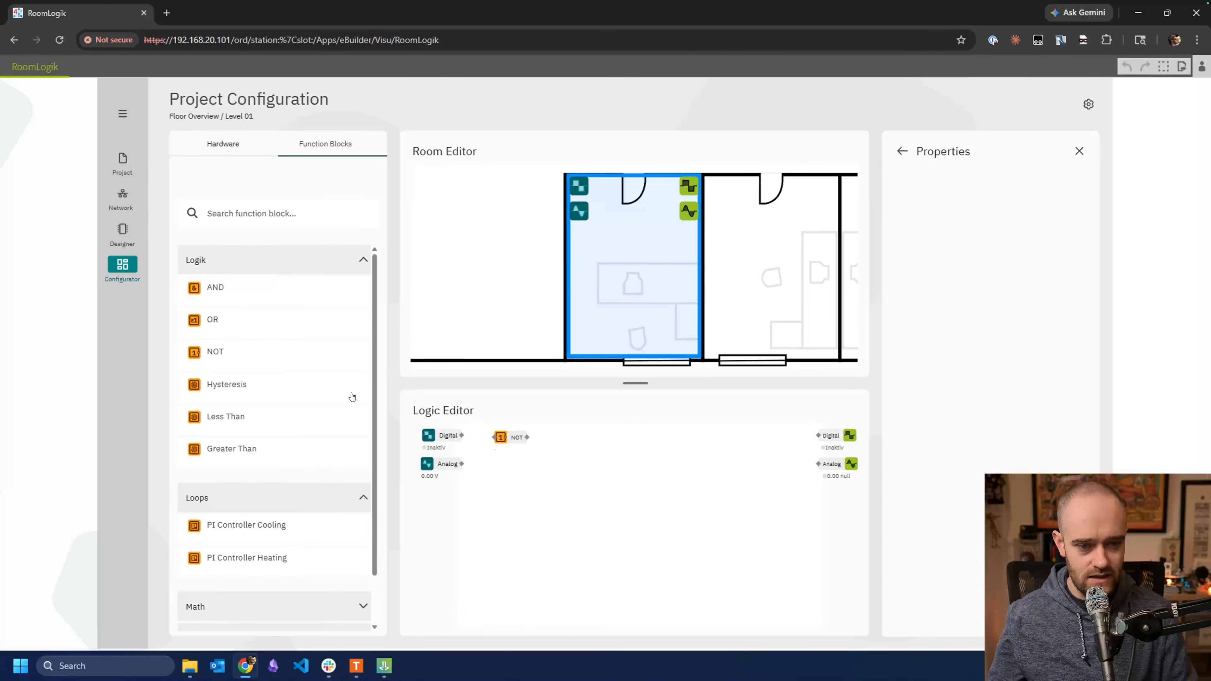
{"action": "left_click_drag", "start_coordinate": [462, 437], "coordinate": [817, 434]}
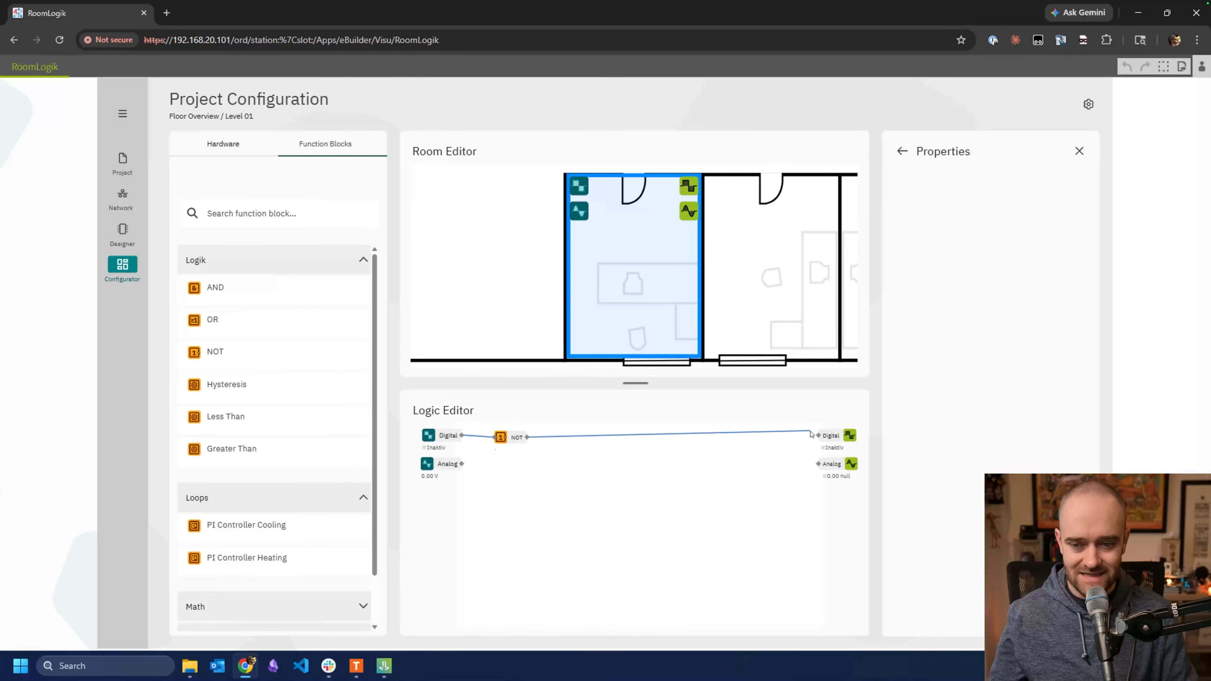
{"action": "left_click_drag", "start_coordinate": [519, 443], "coordinate": [567, 435]}
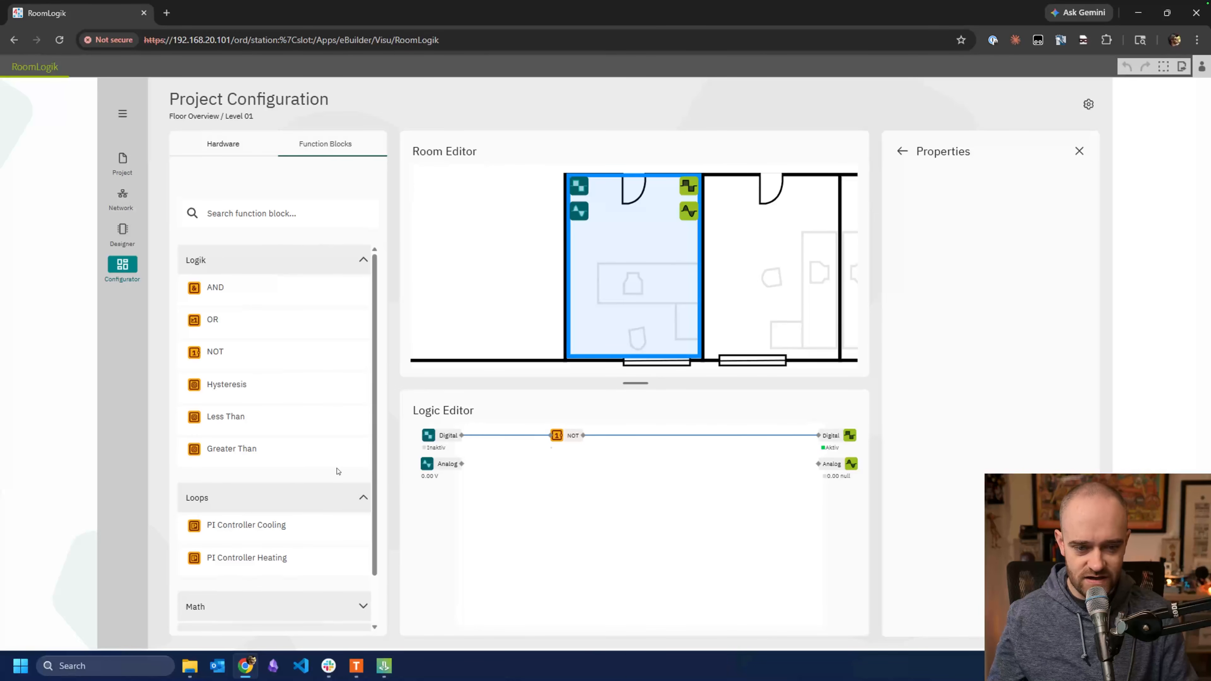
Step: Look through the Math and Values function blocks, then return to the hardware list
{"action": "scroll", "coordinate": [339, 458], "scroll_direction": "down", "scroll_amount": 1}
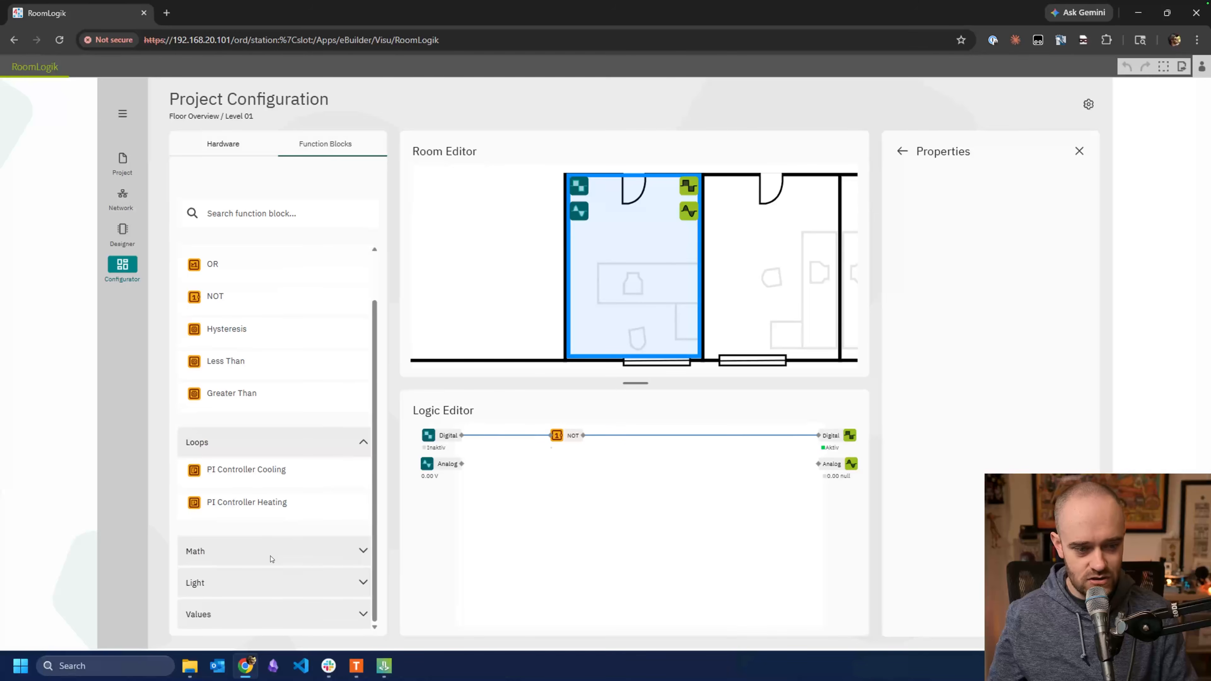
{"action": "scroll", "coordinate": [265, 556], "scroll_direction": "up", "scroll_amount": 1}
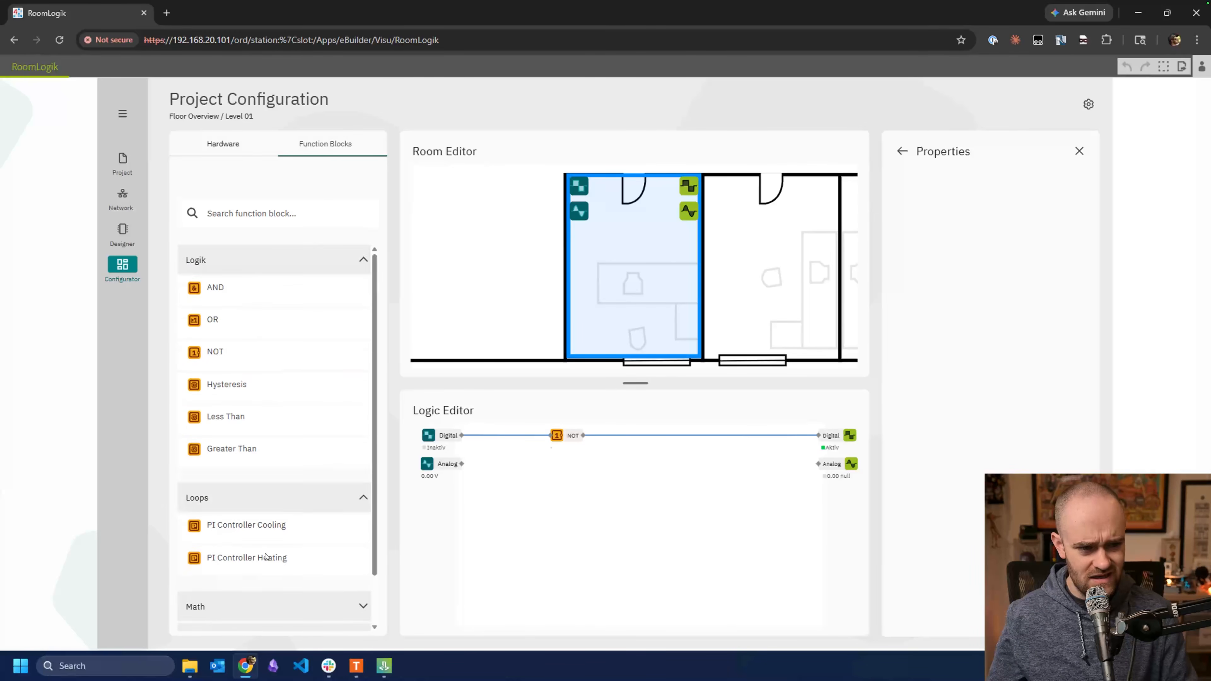
{"action": "scroll", "coordinate": [265, 556], "scroll_direction": "down", "scroll_amount": 1}
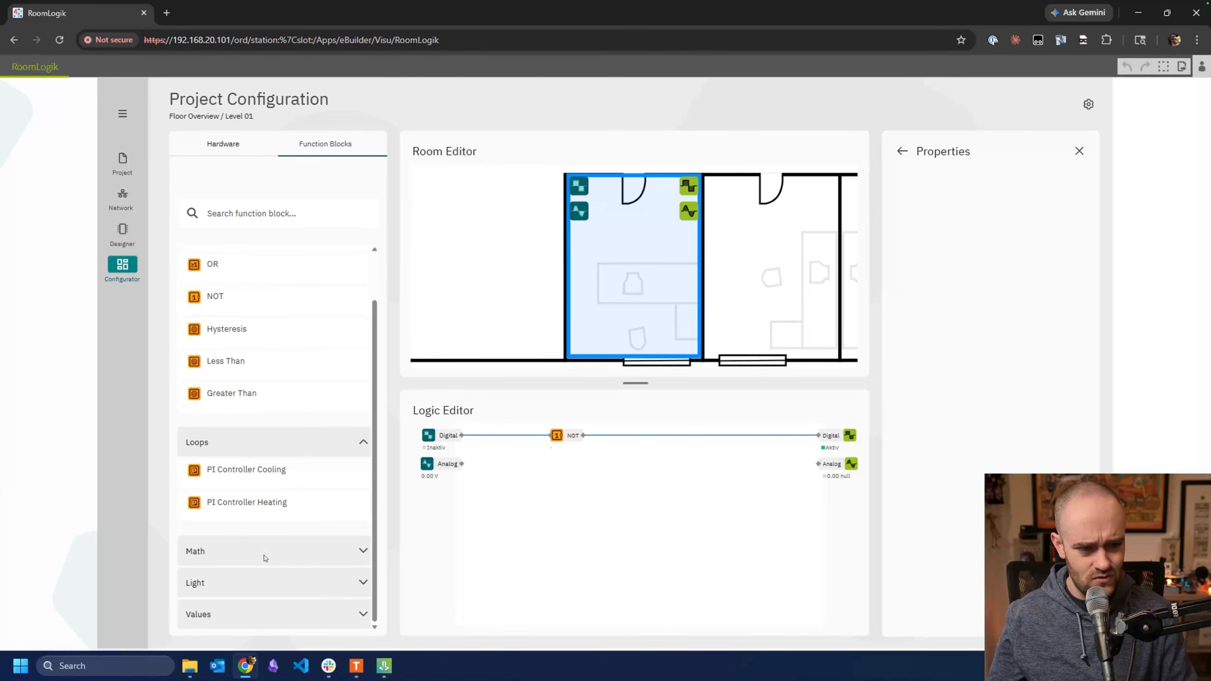
{"action": "left_click", "coordinate": [363, 553]}
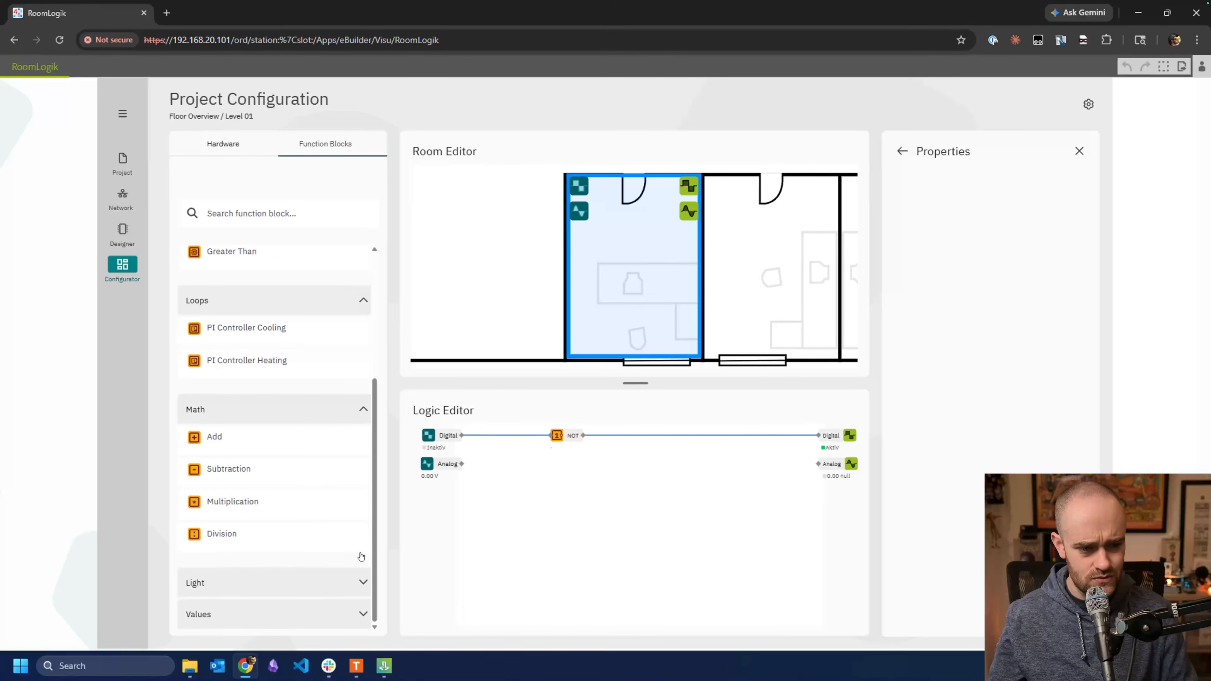
{"action": "left_click", "coordinate": [355, 615]}
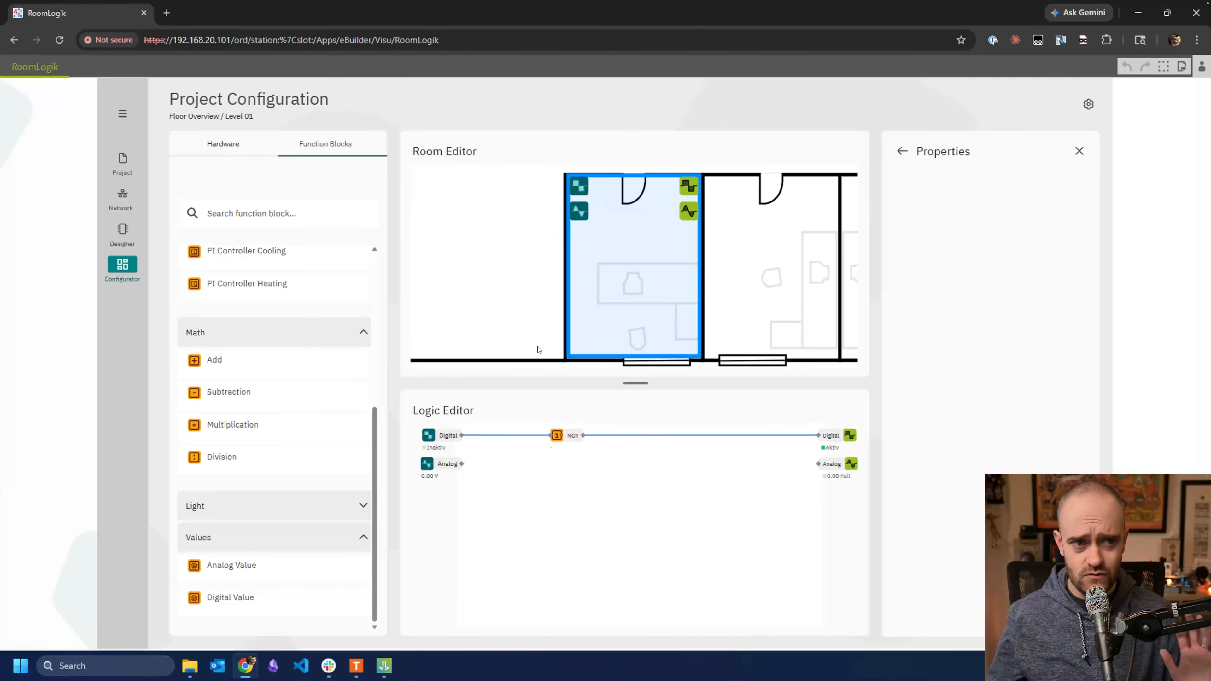
{"action": "left_click", "coordinate": [207, 148]}
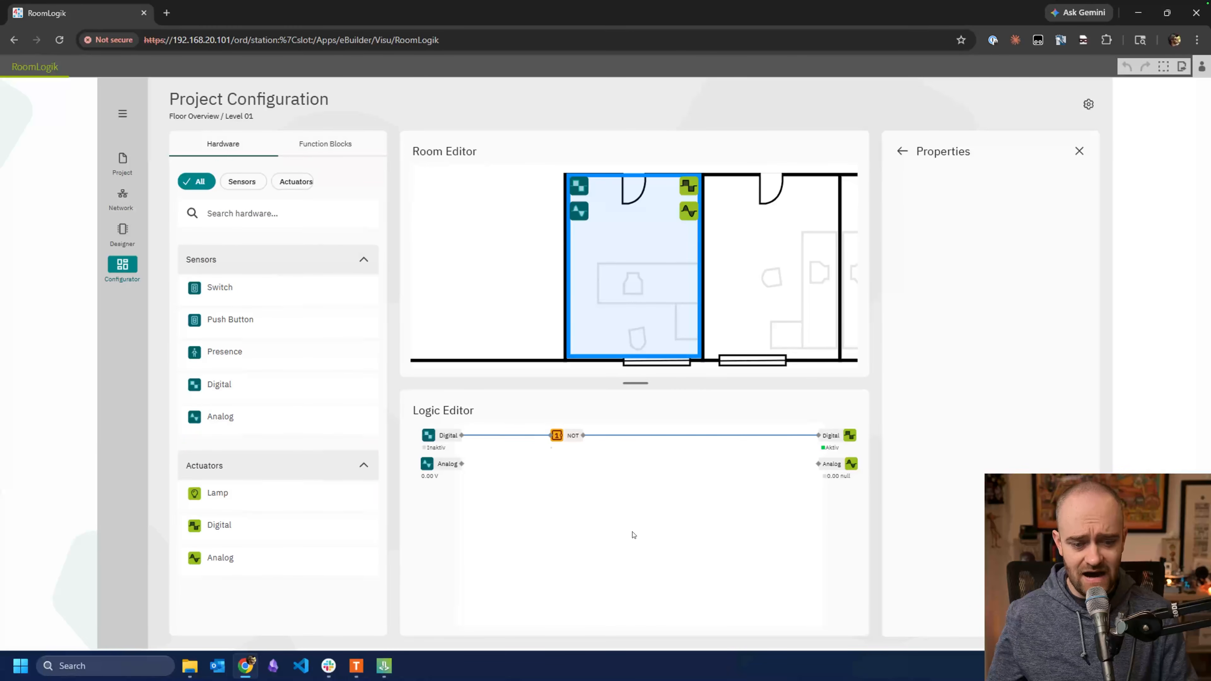
Step: Switch to Emalytics Automation Workbench and connect to the eBuilder station on 192.168.20.101
{"action": "left_click", "coordinate": [382, 675]}
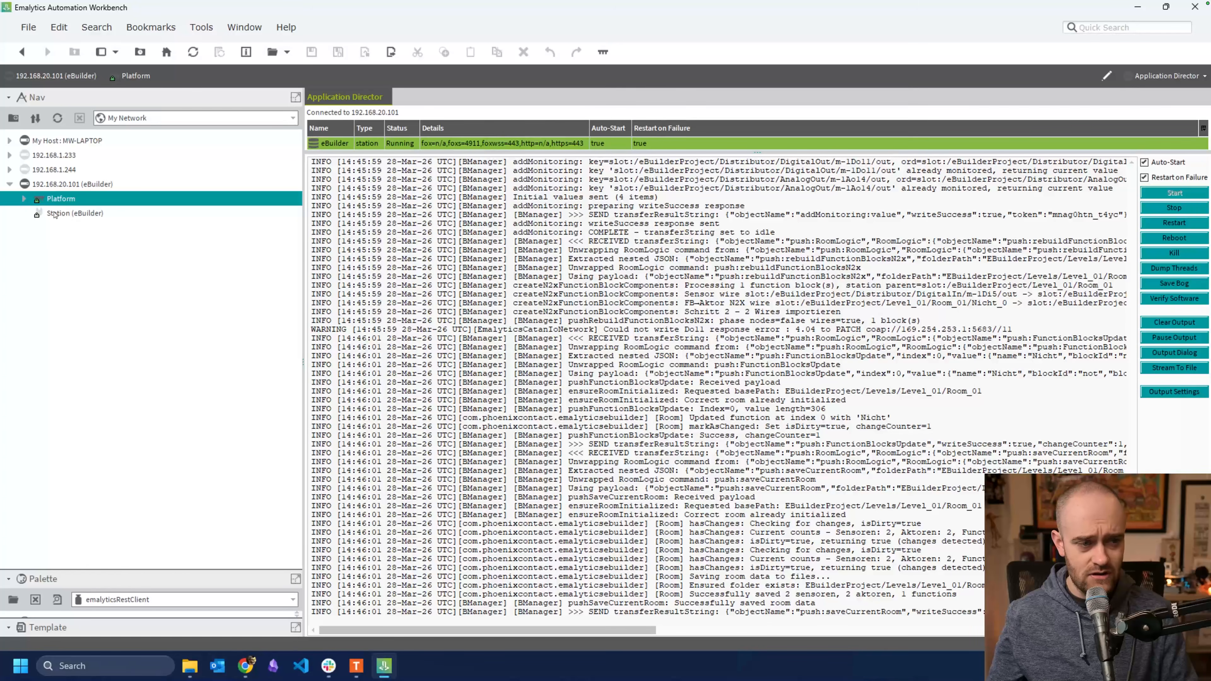
{"action": "double_click", "coordinate": [65, 215]}
{"action": "left_click", "coordinate": [578, 409]}
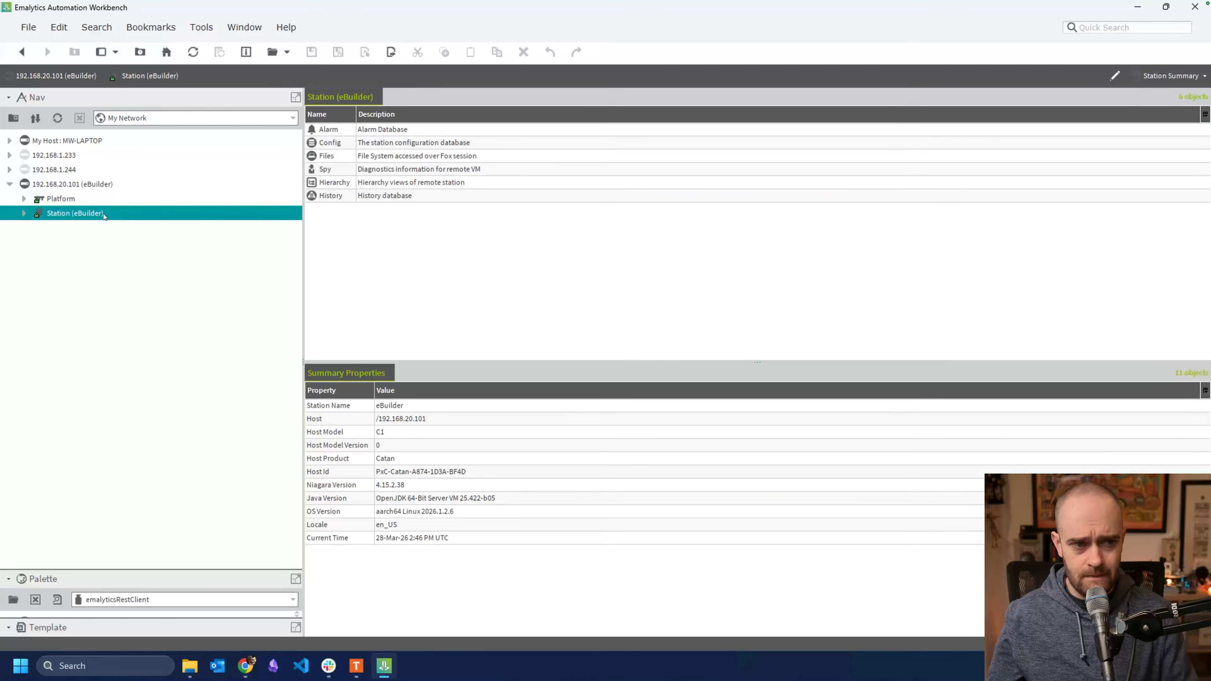
Step: Open the wire sheet of Room_01, located under Level_01 in the station's eBuilderProject
{"action": "left_click", "coordinate": [24, 213]}
{"action": "left_click", "coordinate": [39, 242]}
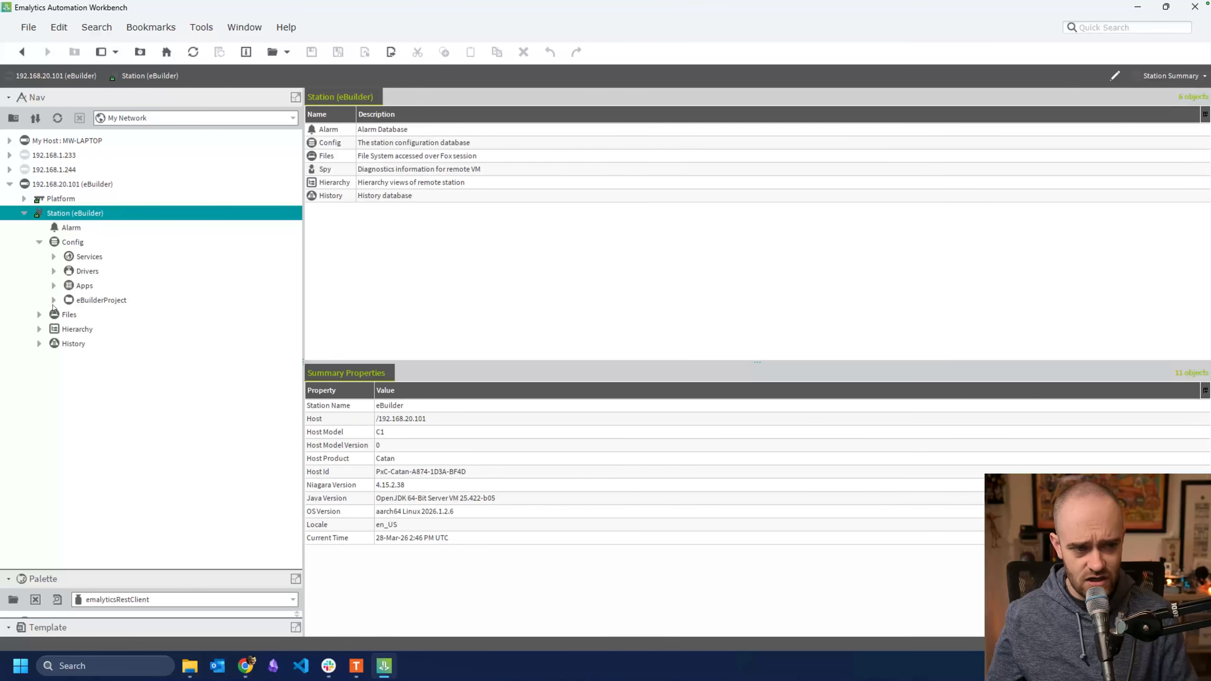
{"action": "left_click", "coordinate": [72, 304]}
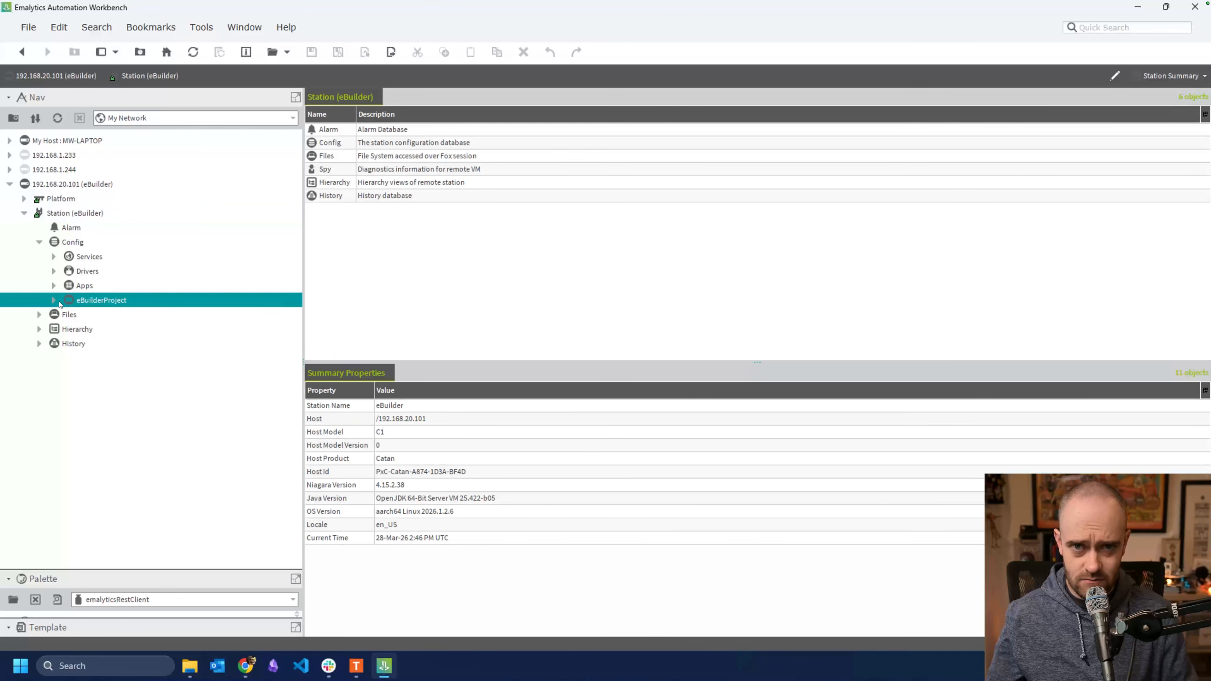
{"action": "left_click", "coordinate": [54, 301]}
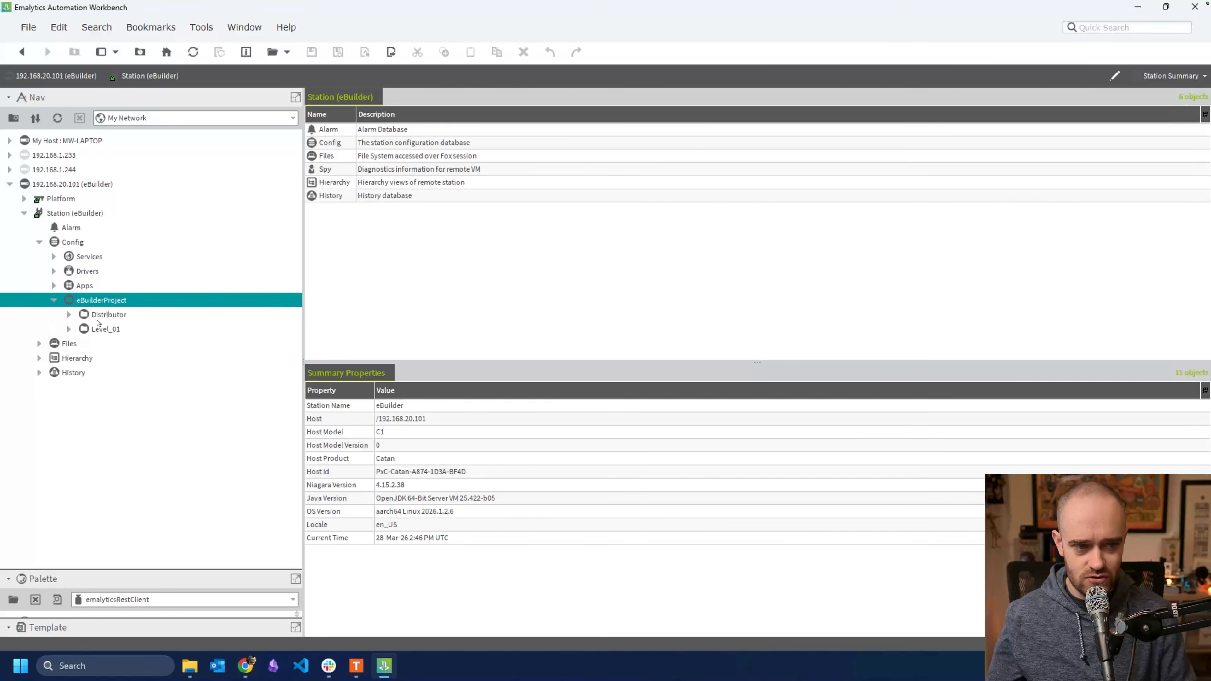
{"action": "left_click", "coordinate": [98, 329]}
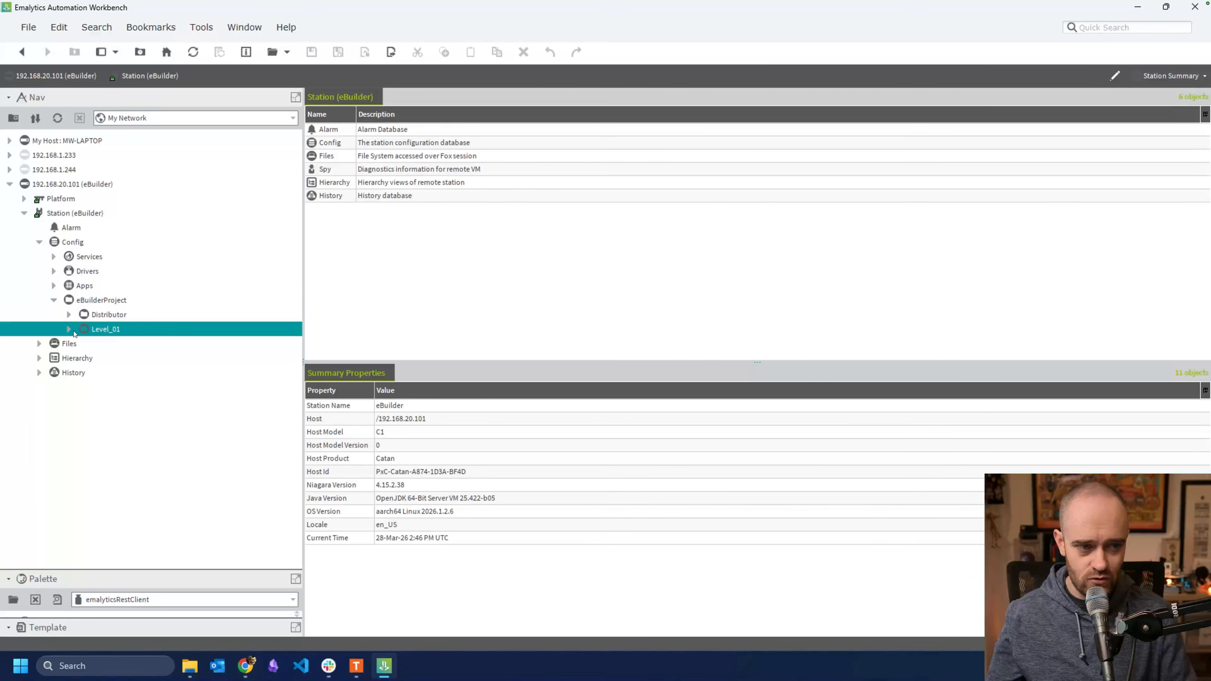
{"action": "left_click", "coordinate": [70, 329]}
{"action": "left_click", "coordinate": [84, 343]}
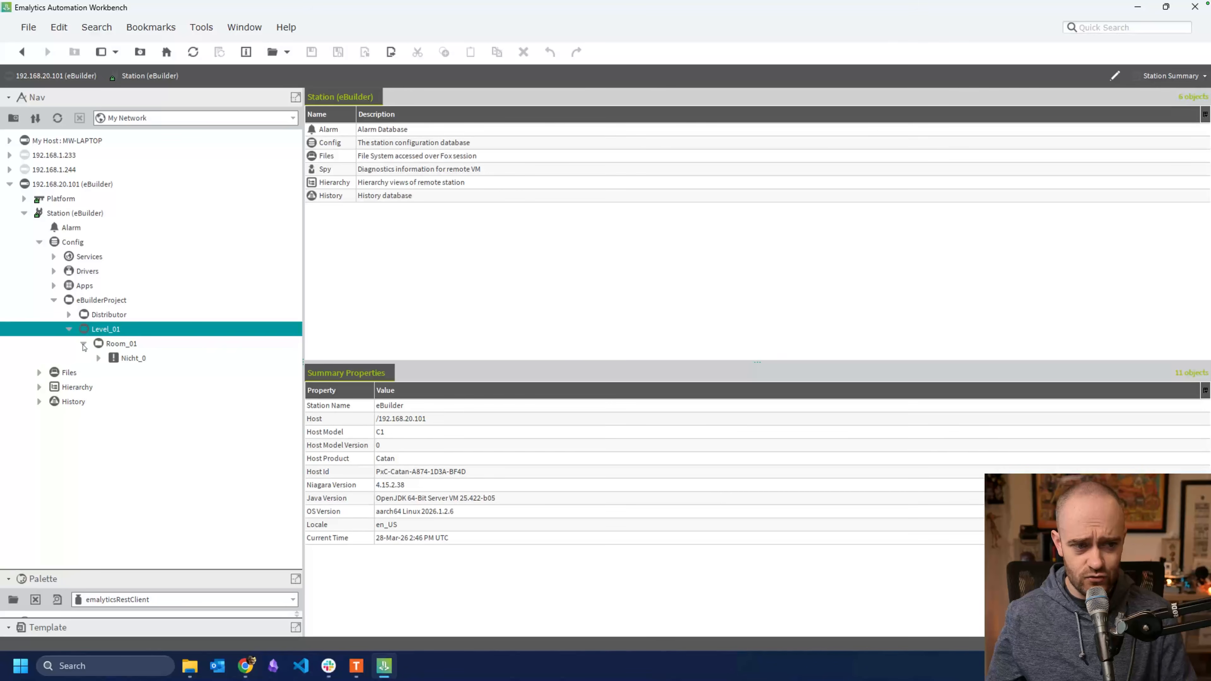
{"action": "double_click", "coordinate": [114, 343]}
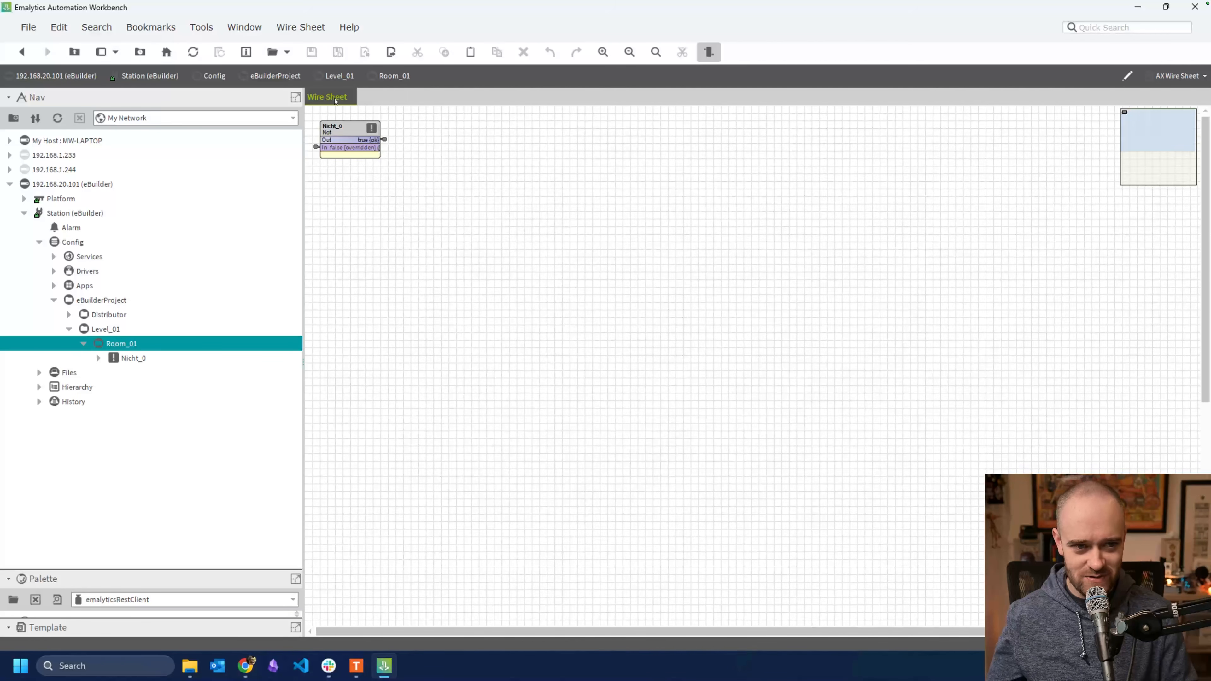
Step: Inspect the Nicht_0 block on the Room_01 wire sheet and the link feeding its input
{"action": "left_click", "coordinate": [132, 359]}
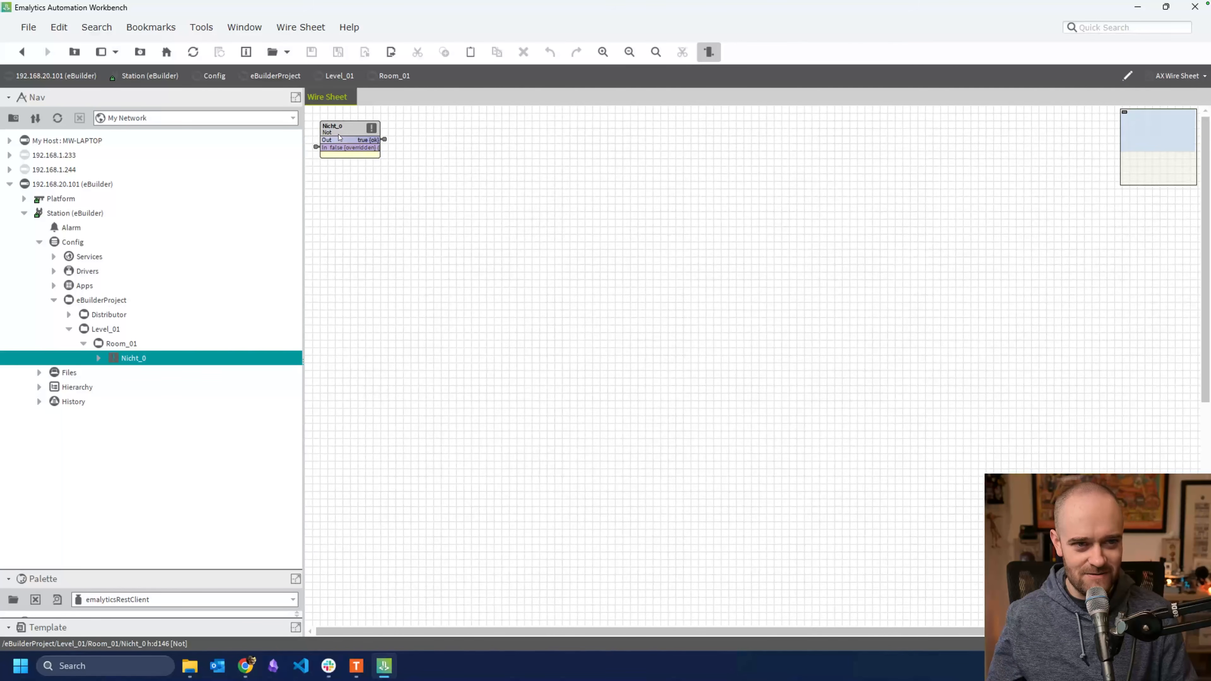
{"action": "left_click", "coordinate": [346, 129]}
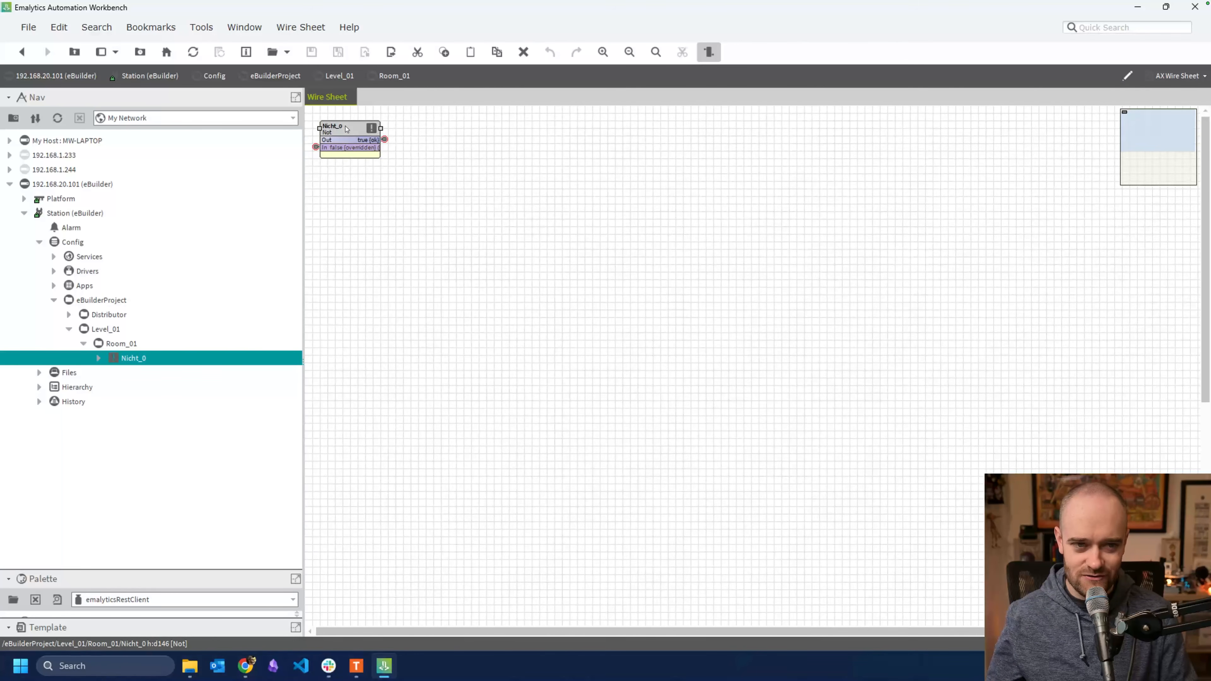
{"action": "left_click", "coordinate": [316, 148]}
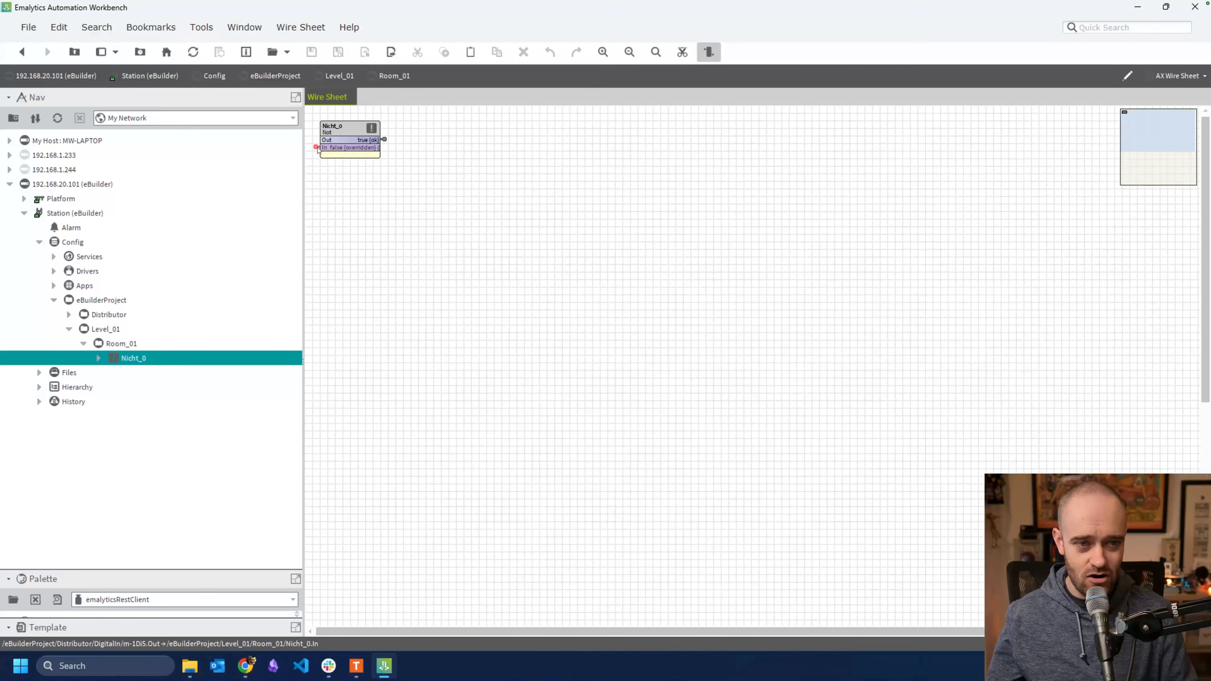
Step: Examine the points of Local Device and Catan DOR6 UI8 237 under the EmalyticsCatanIoNetwork driver
{"action": "left_click", "coordinate": [53, 271]}
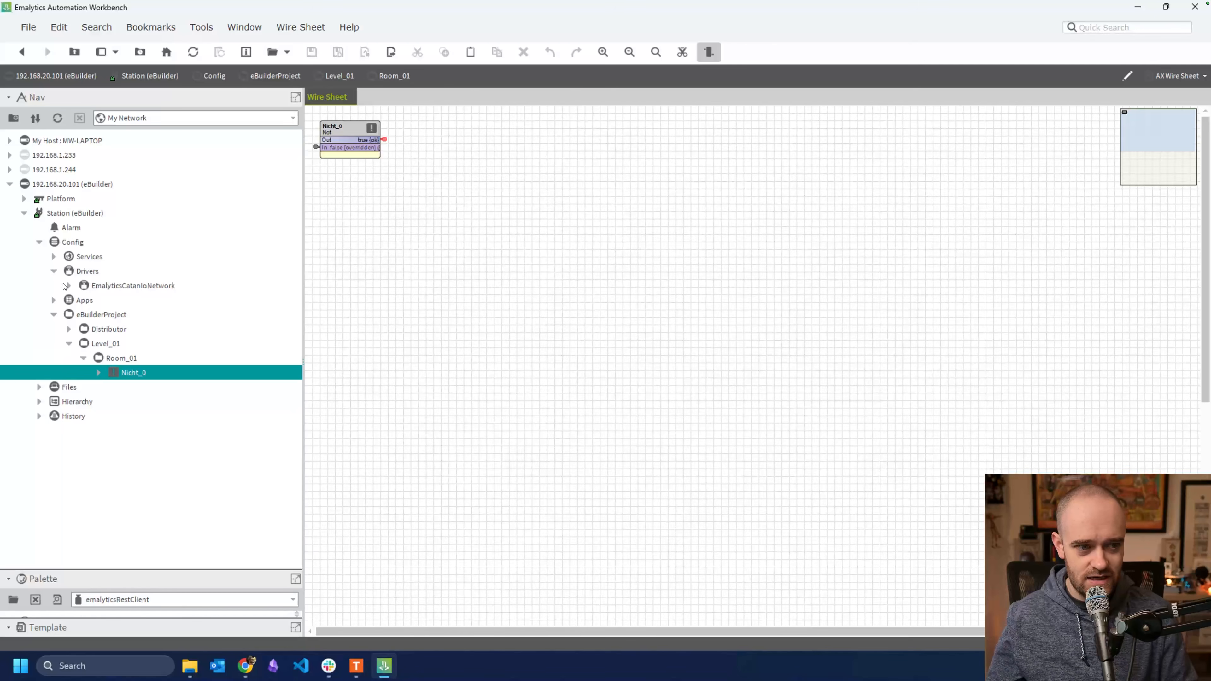
{"action": "left_click", "coordinate": [69, 286]}
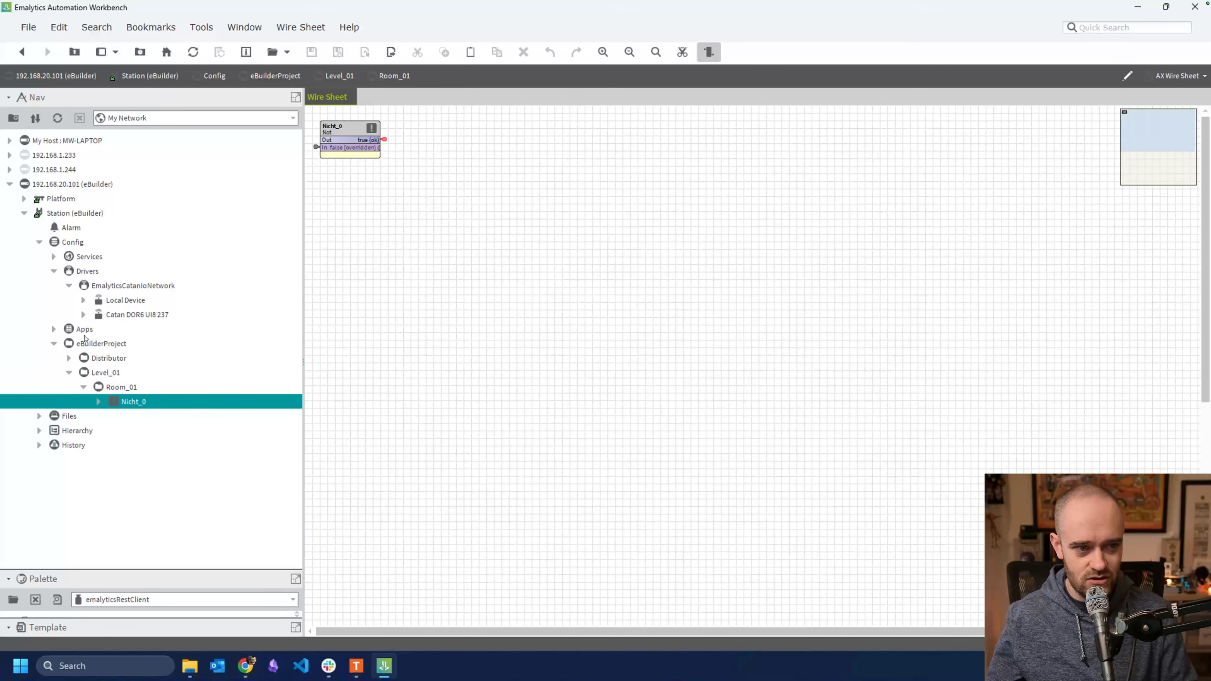
{"action": "left_click", "coordinate": [84, 301]}
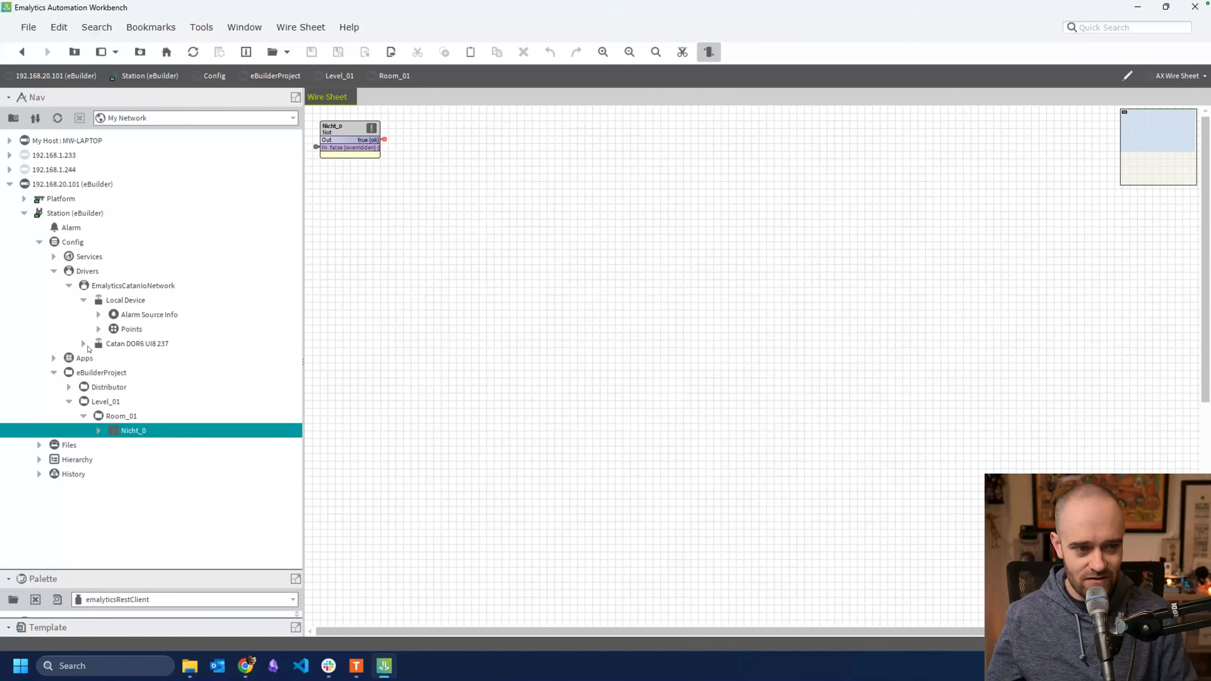
{"action": "left_click", "coordinate": [84, 344]}
{"action": "left_click", "coordinate": [98, 329]}
{"action": "scroll", "coordinate": [113, 420], "scroll_direction": "down", "scroll_amount": 4}
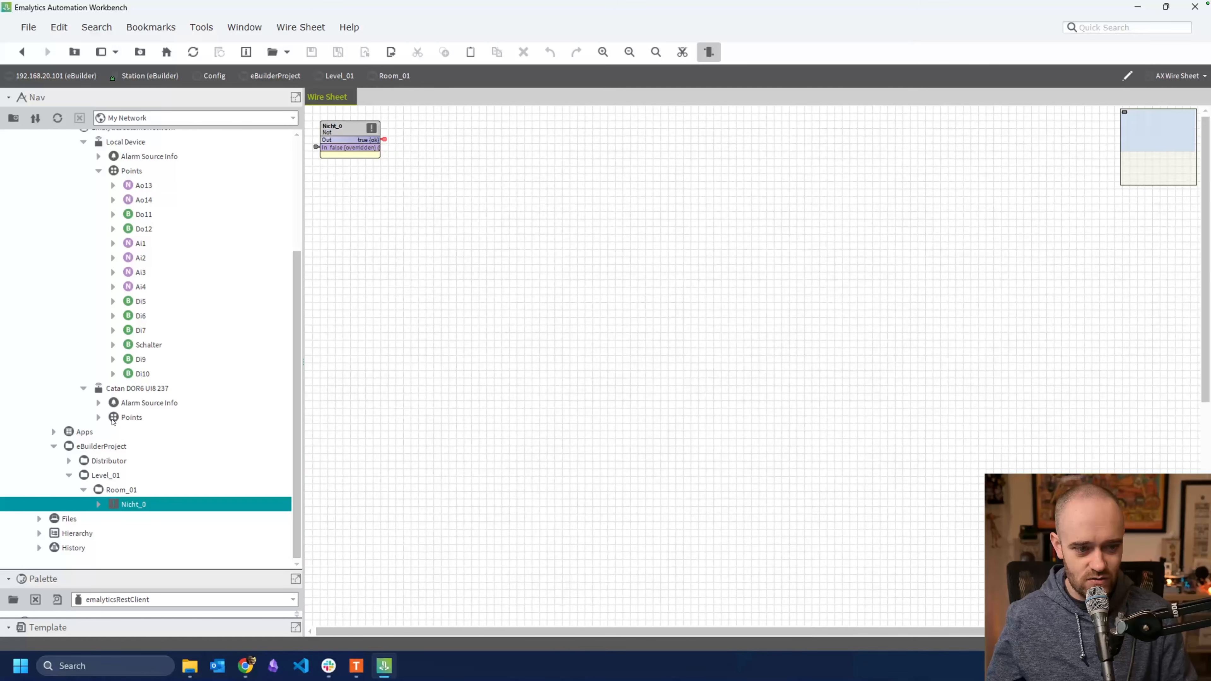
{"action": "left_click", "coordinate": [98, 416]}
{"action": "scroll", "coordinate": [167, 411], "scroll_direction": "down", "scroll_amount": 4}
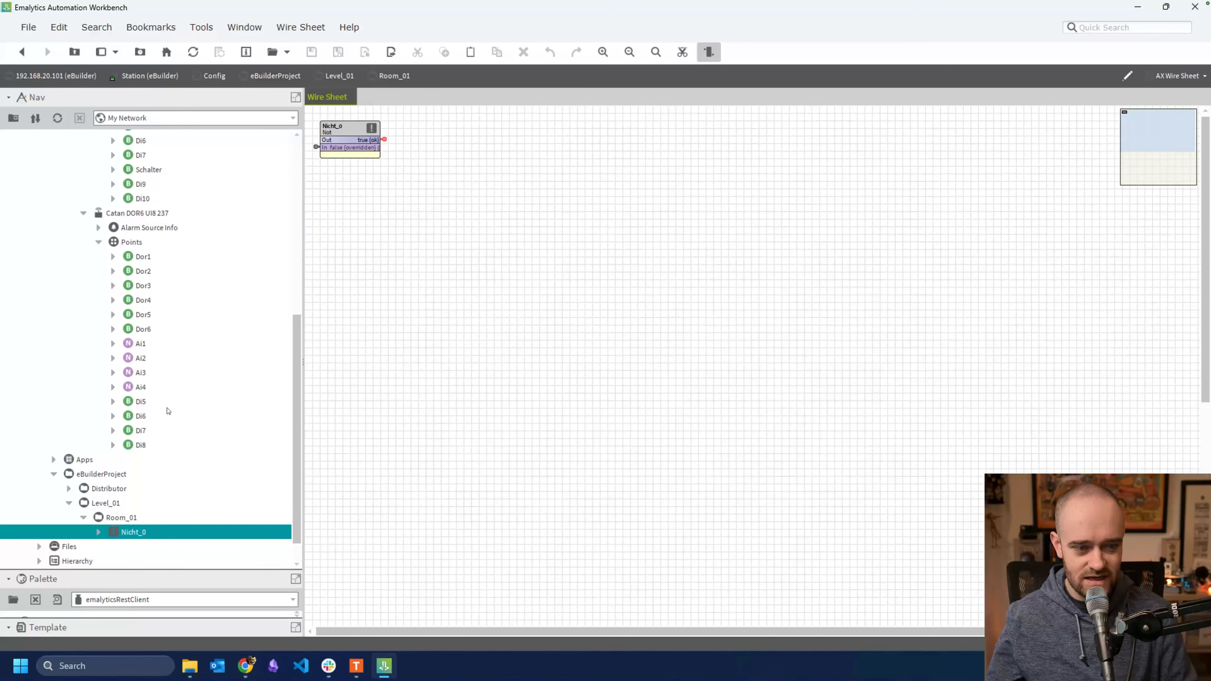
Step: View the Catan DOR6 UI8 237 points as an AX Wire Sheet and inspect Ai3 and Ai4
{"action": "scroll", "coordinate": [167, 411], "scroll_direction": "up", "scroll_amount": 5}
{"action": "double_click", "coordinate": [120, 460]}
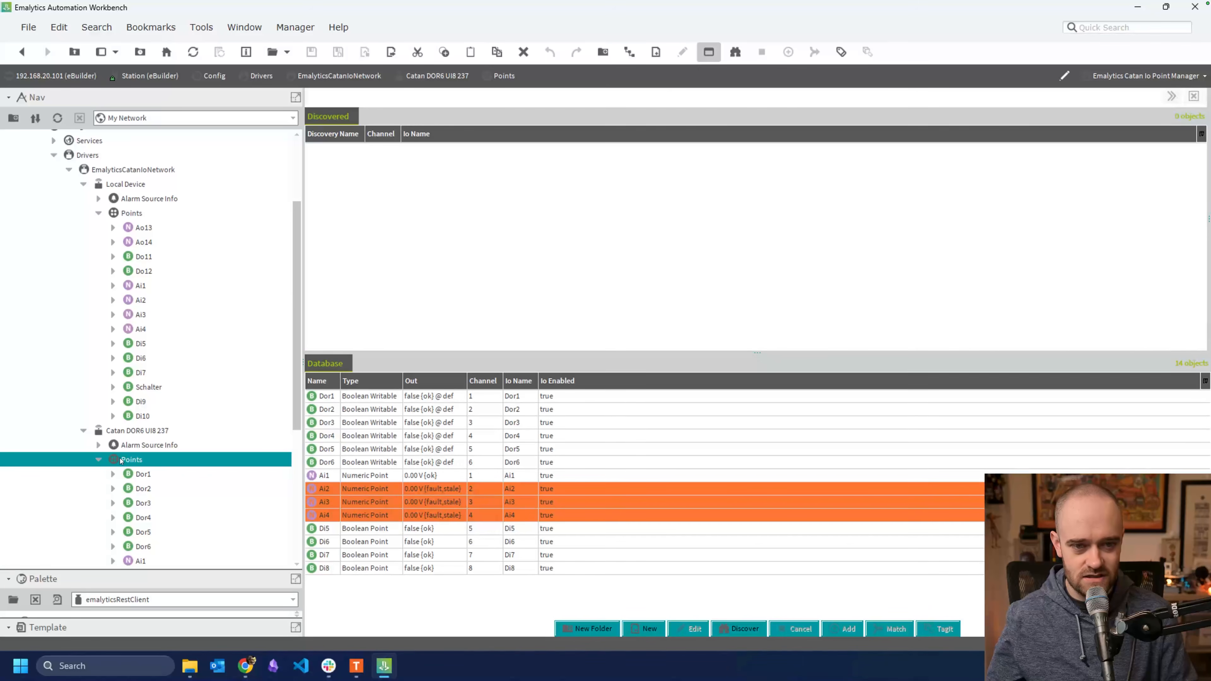
{"action": "left_click", "coordinate": [1109, 77]}
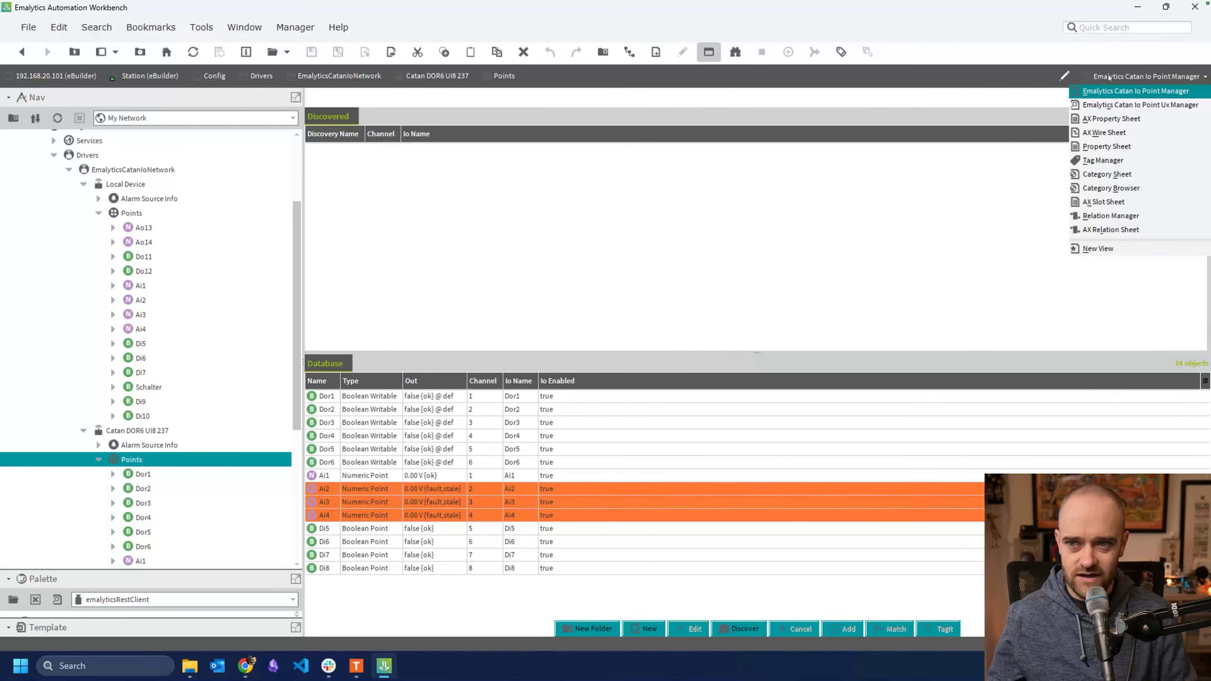
{"action": "left_click", "coordinate": [1103, 133]}
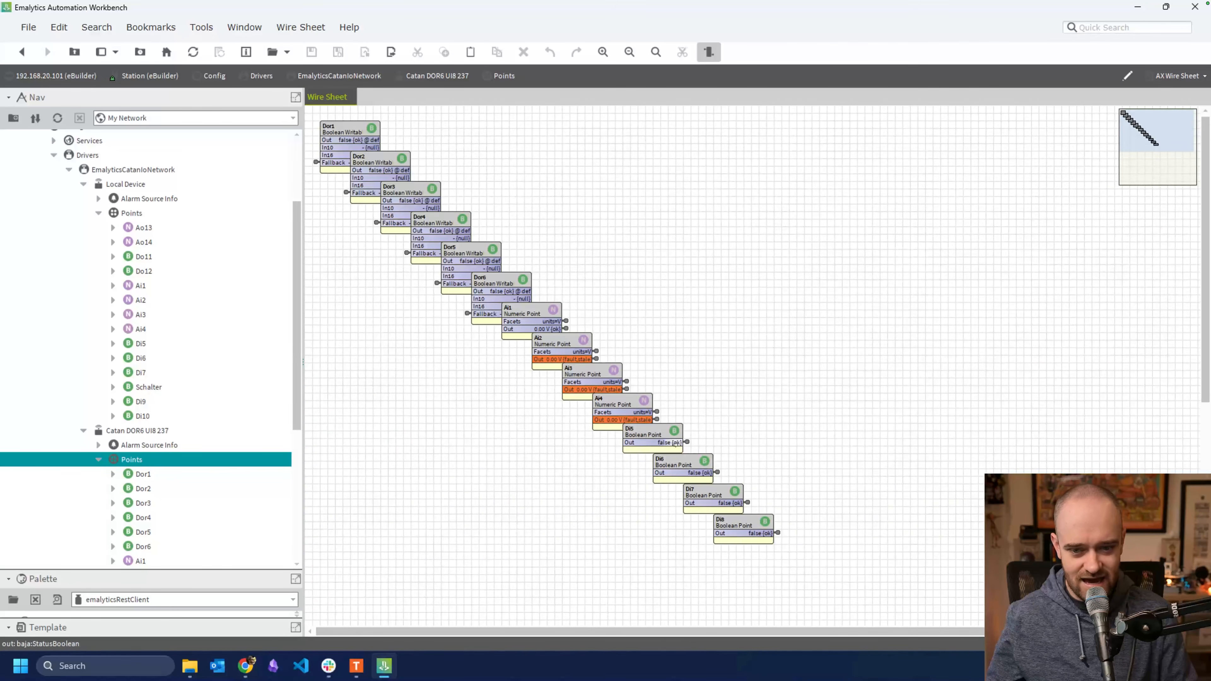
{"action": "left_click", "coordinate": [646, 405]}
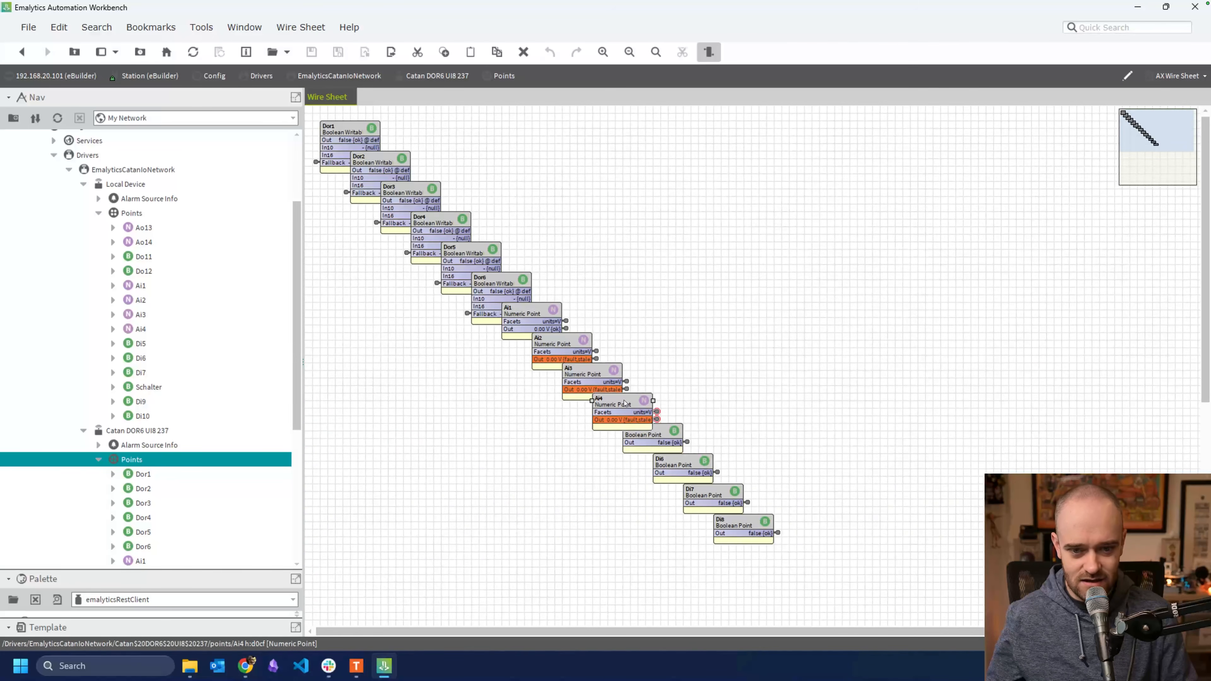
{"action": "left_click", "coordinate": [580, 370]}
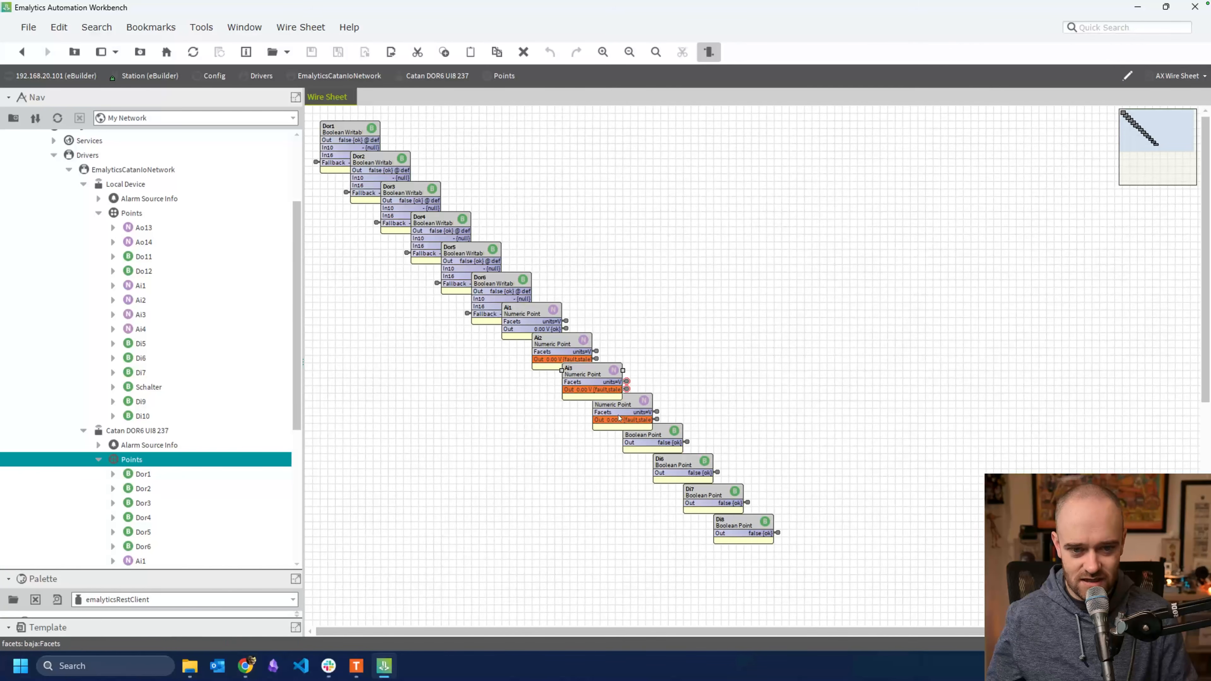
{"action": "left_click", "coordinate": [619, 403]}
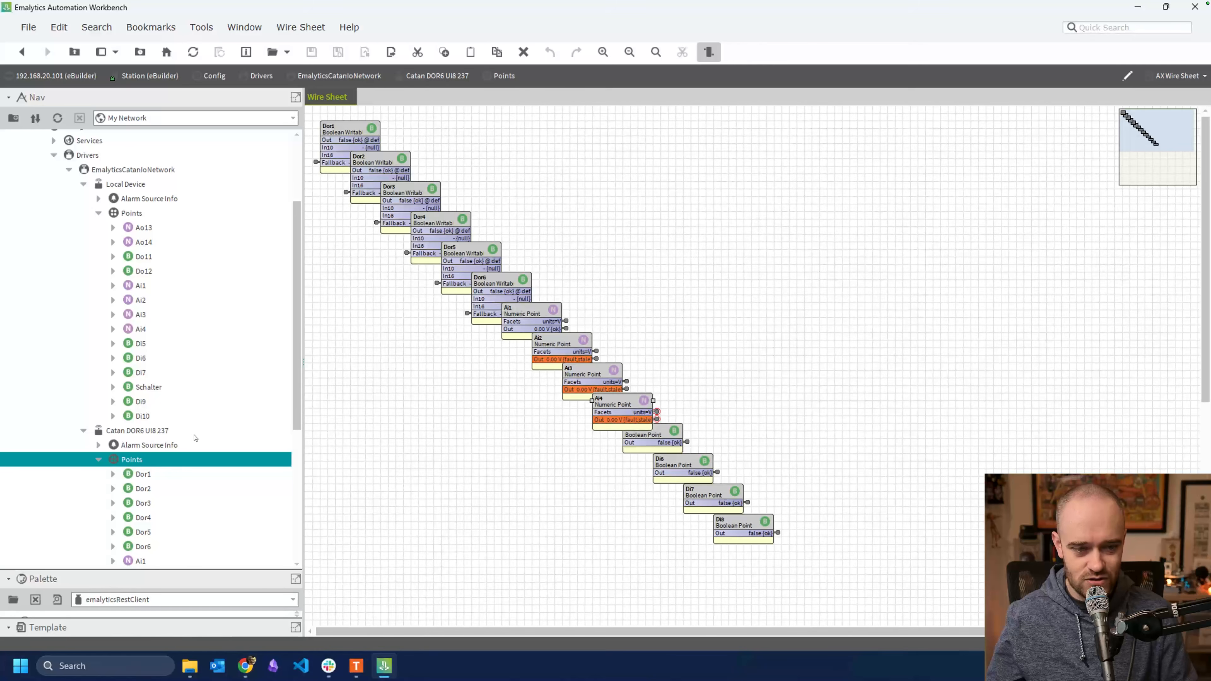
Step: View the Local Device points as an AX Wire Sheet
{"action": "double_click", "coordinate": [133, 213]}
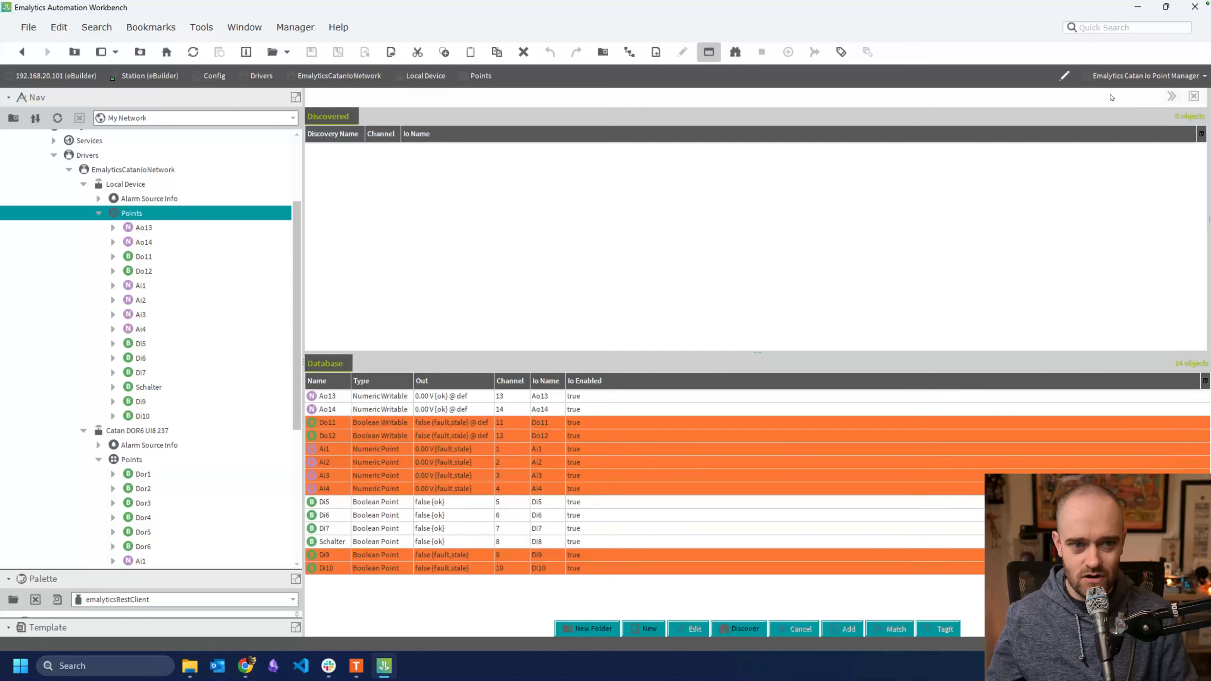
{"action": "left_click", "coordinate": [1111, 78]}
{"action": "left_click", "coordinate": [1094, 137]}
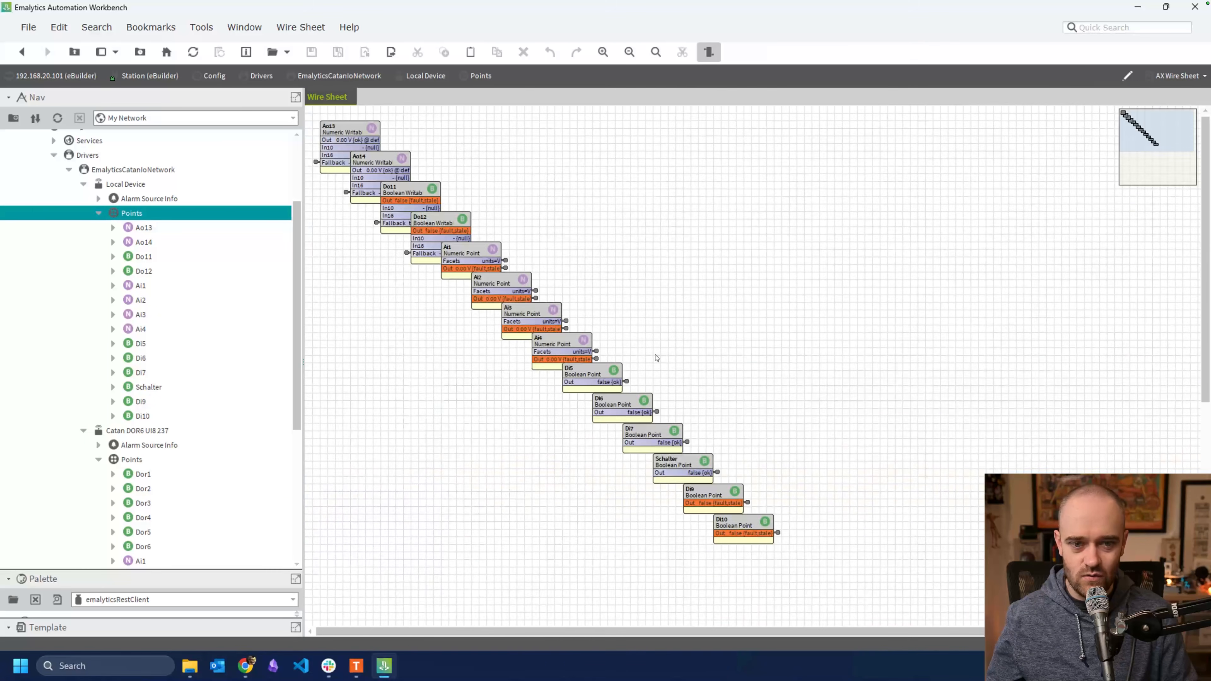